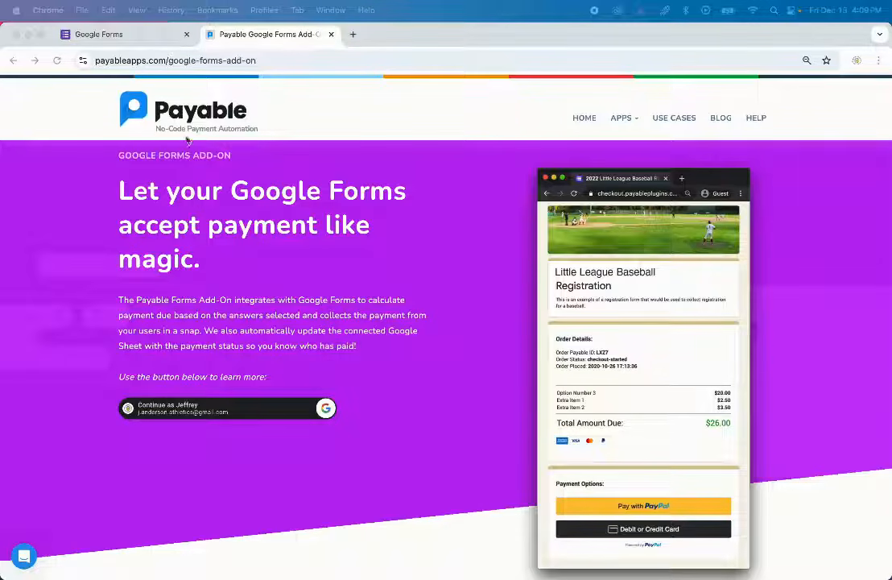
- Title a new blank form 'Personal Training with' plus the trainer's name, described 'Buy your training sessions here.'
click(131, 36)
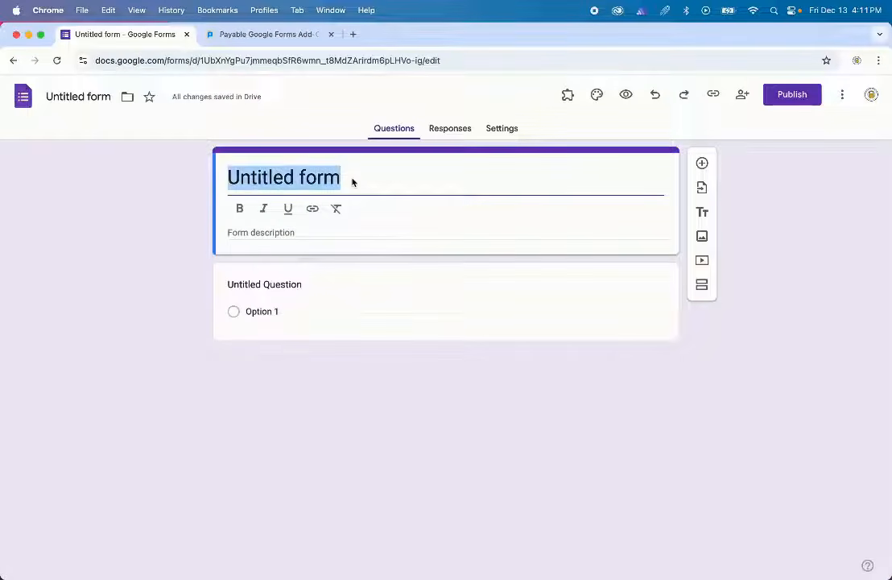
text(Pers)
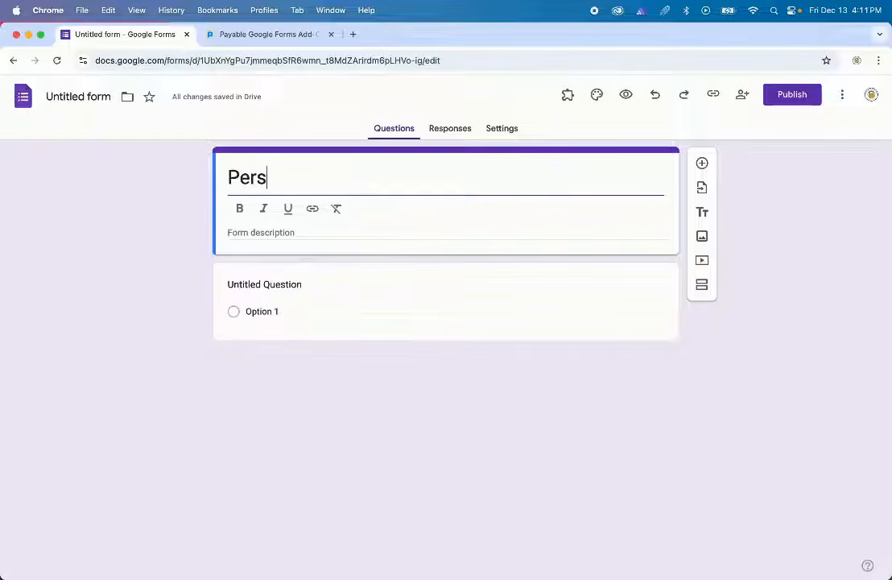
text(onal Training with Jen)
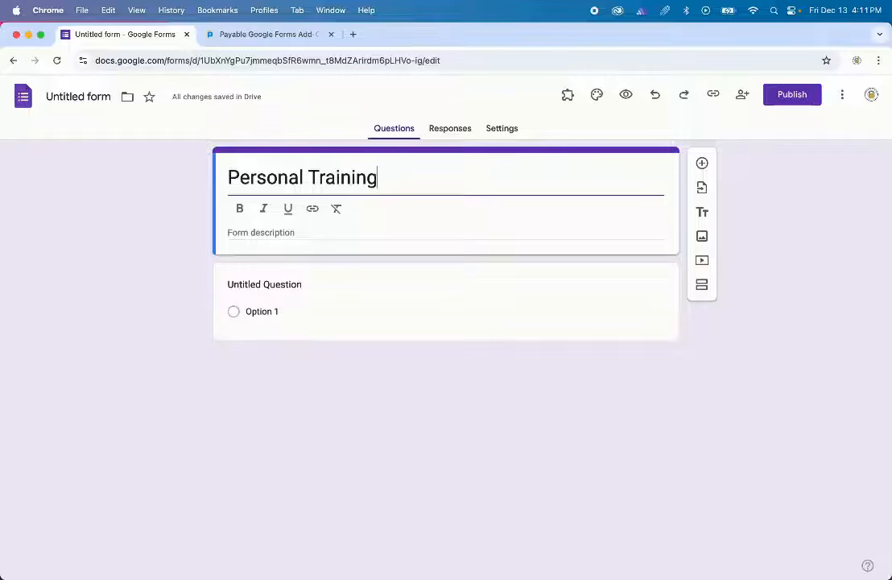
click(291, 231)
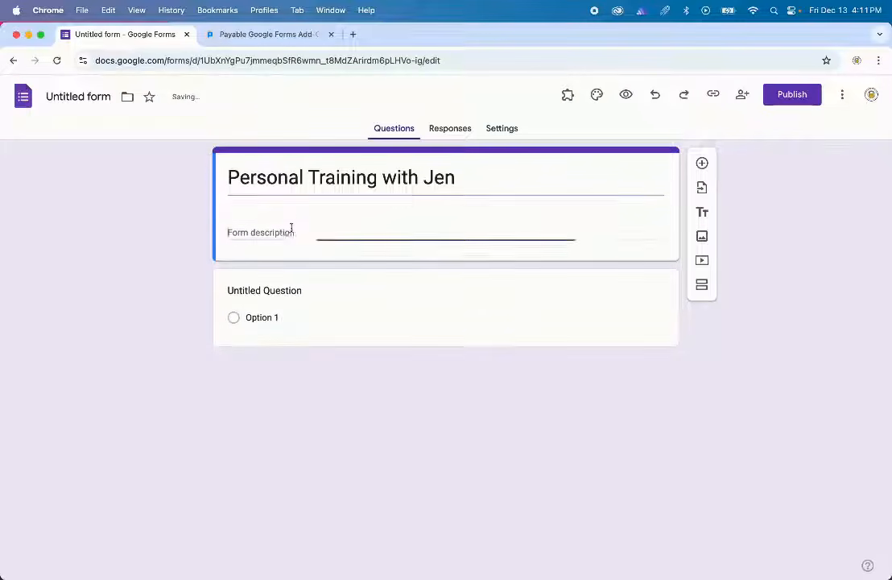
text(Buy your t)
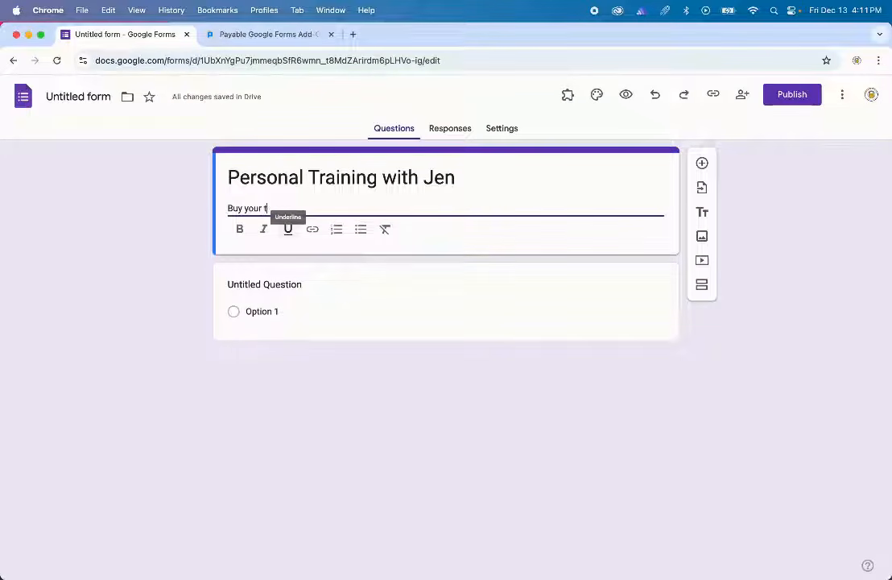
text(raining sessions here.)
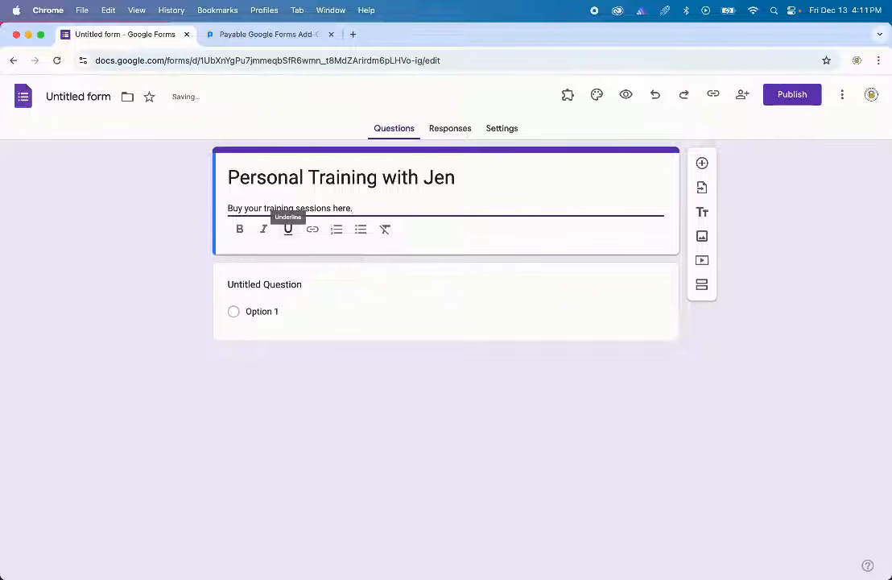
click(305, 284)
- Add questions 'What is your name?', 'What is the best phone # to reach you at?' and 'What training package would you like?'
text(W)
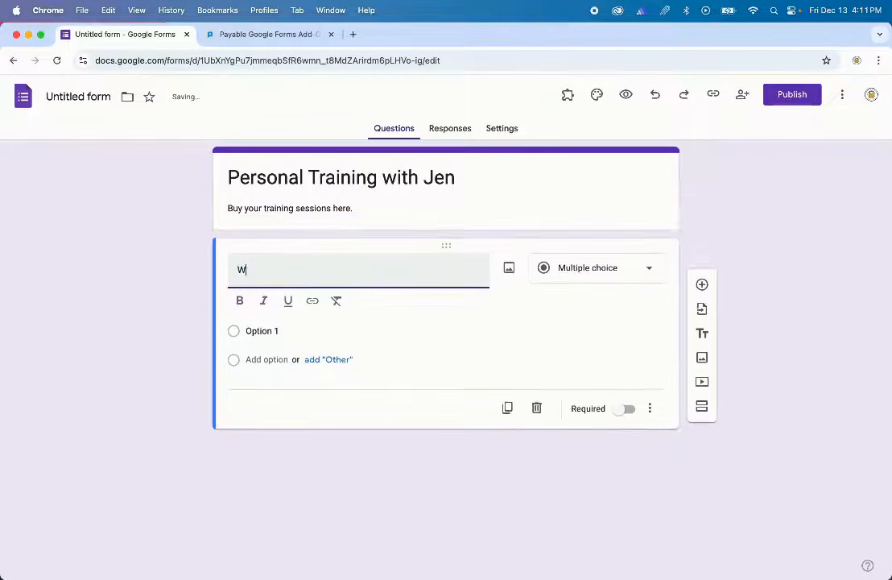
text(hat is your name?)
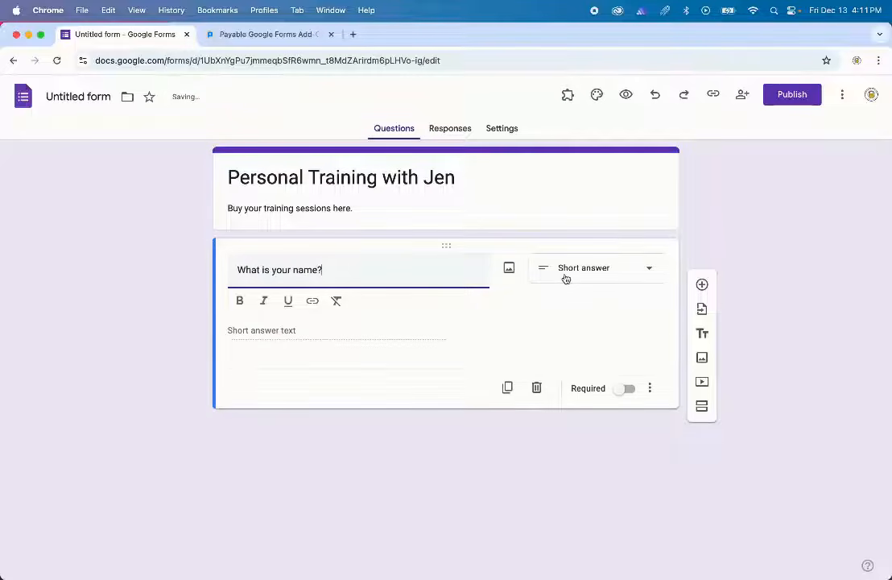
click(702, 289)
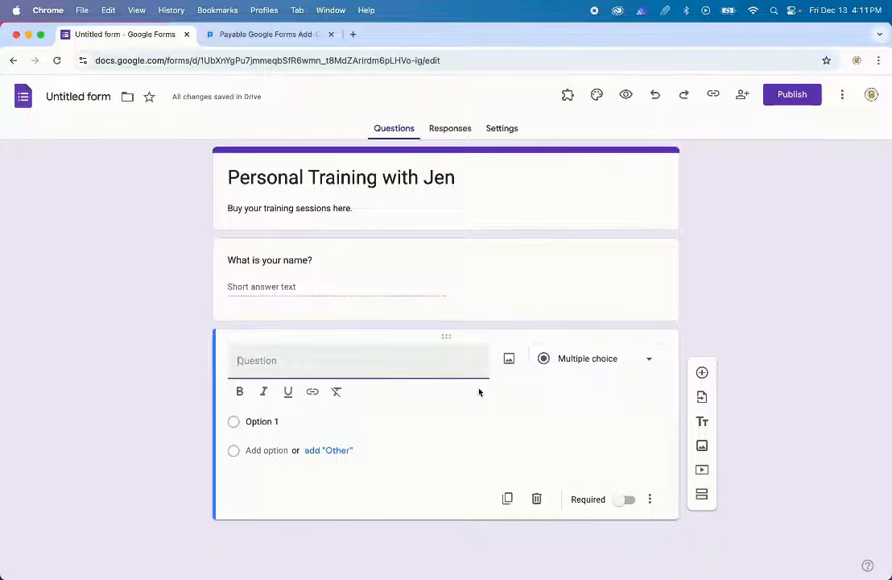
text(What is the best p)
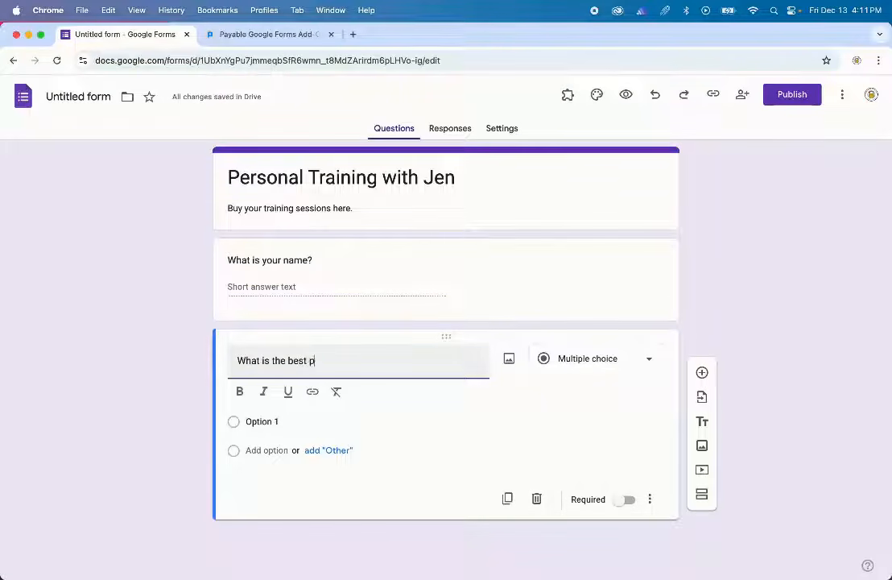
text(hone # to reach you at?)
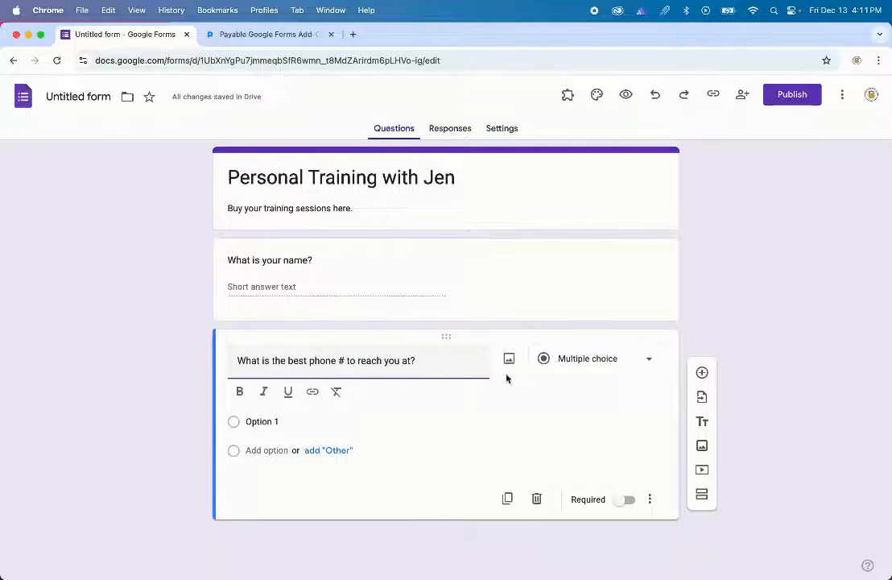
click(701, 377)
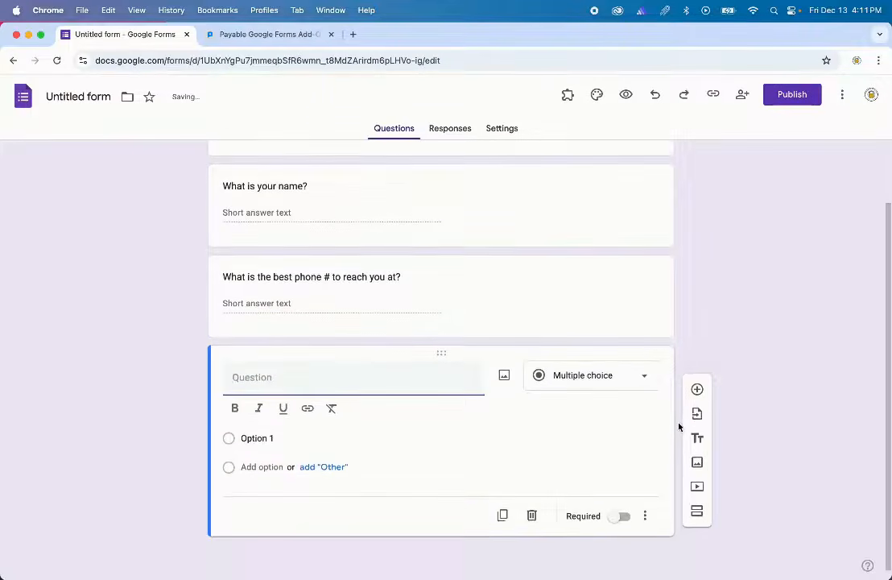
text(What trainin)
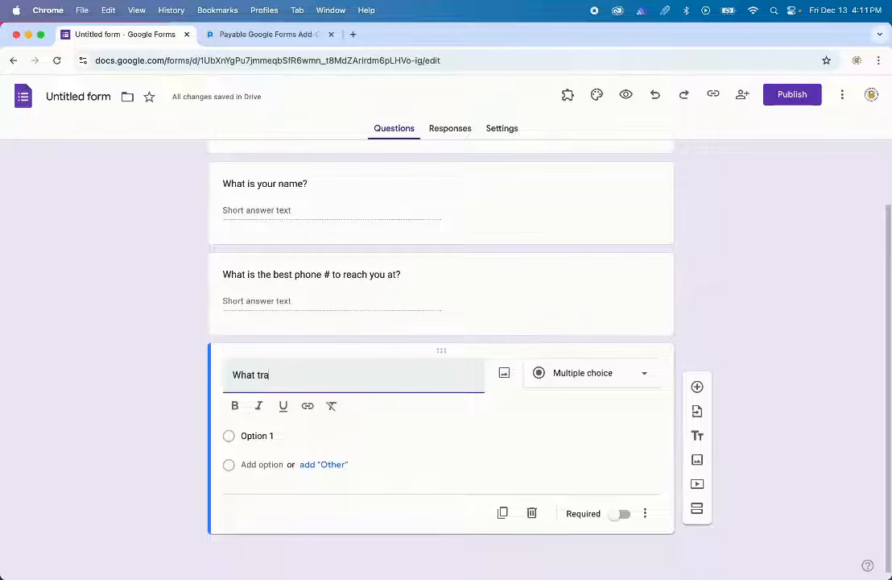
key(BackSpace)
key(BackSpace)
key(BackSpace)
text(ning package wpould you like?)
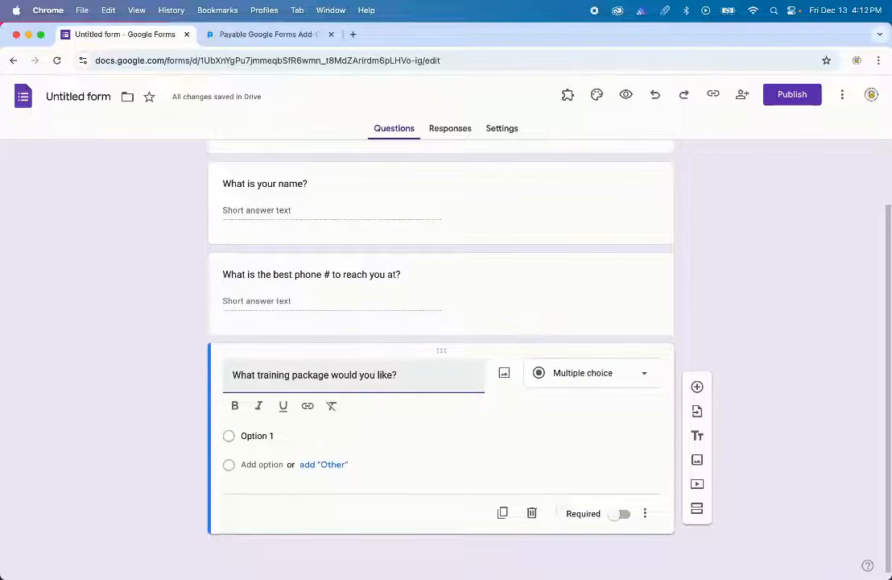
- Make the package question a dropdown with 'Single session - $75' and 'Group session (max 4 participants) - $45'
click(577, 374)
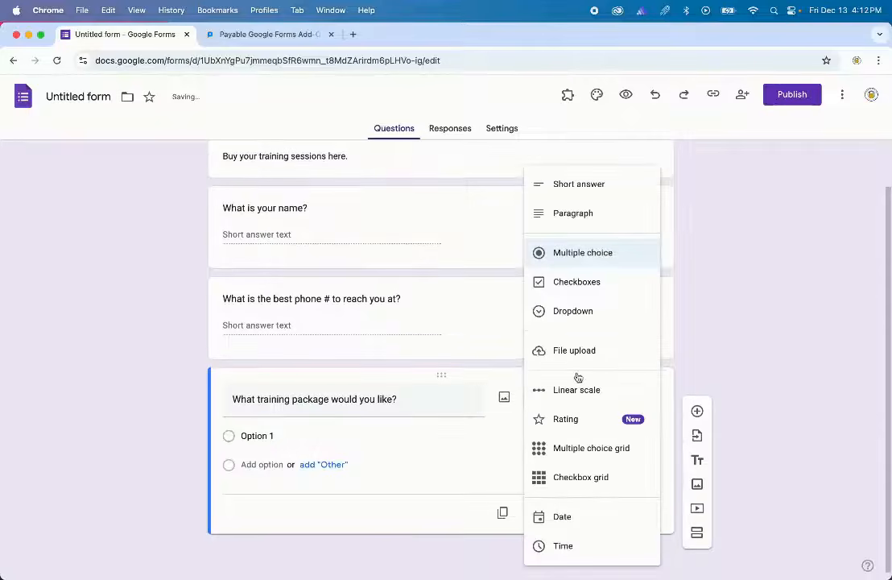
click(600, 313)
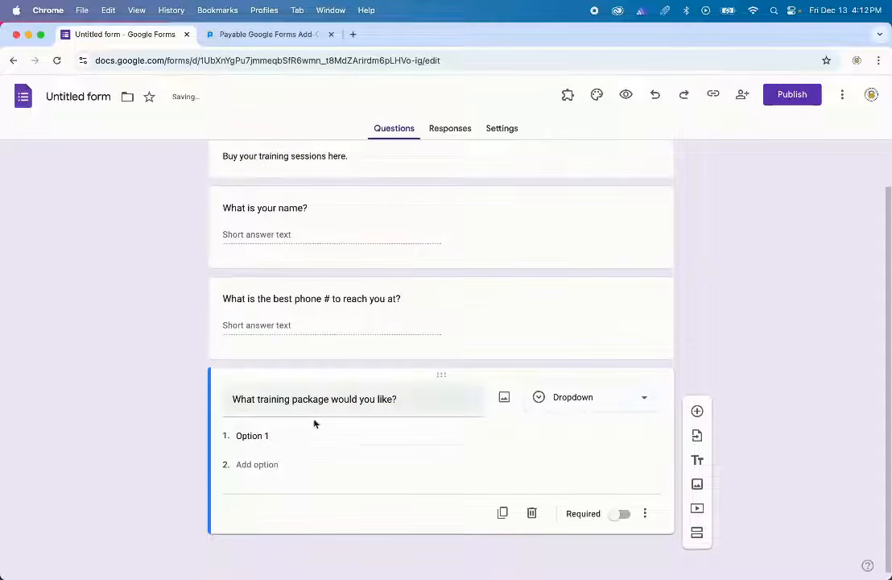
click(236, 440)
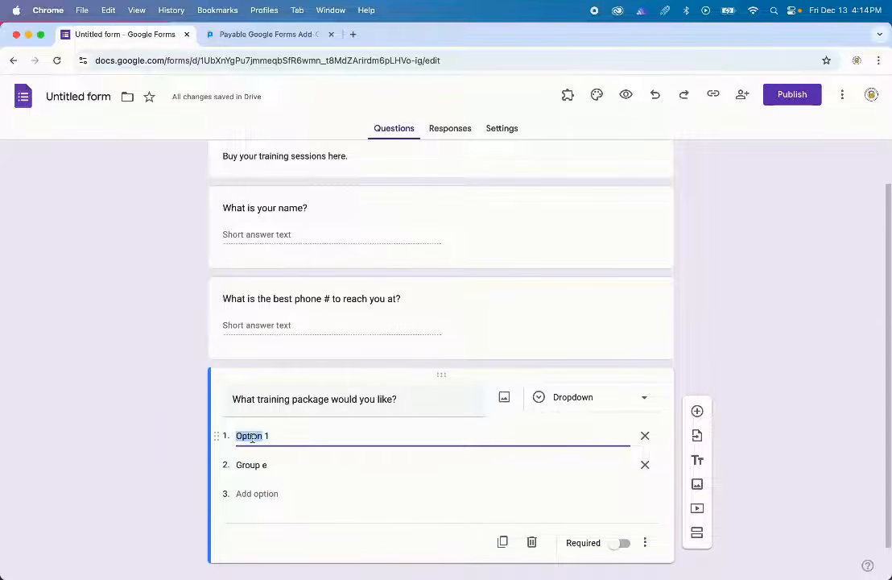
text(Single session)
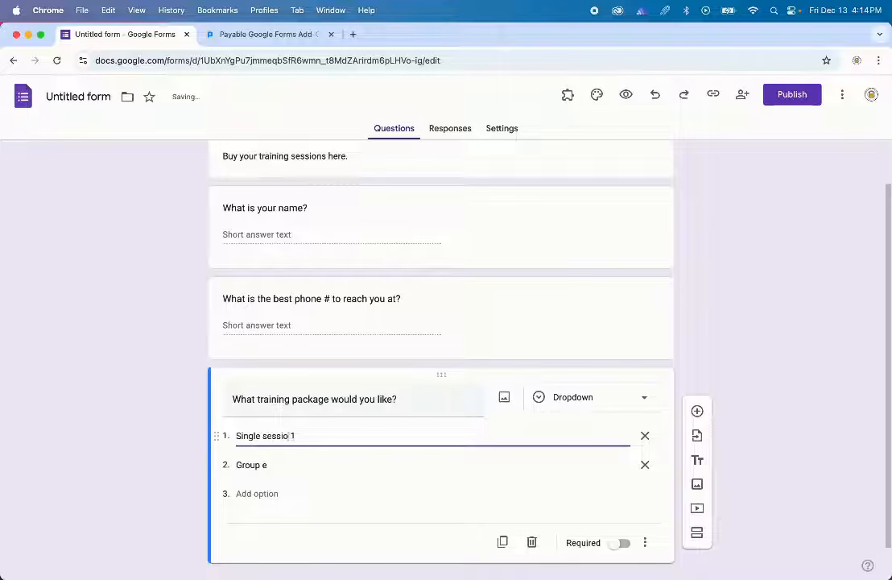
text( - $75)
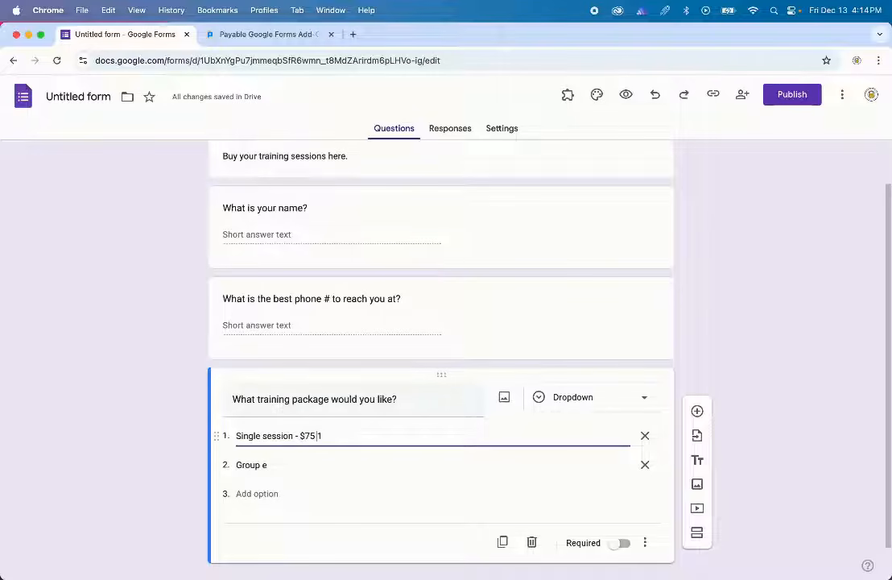
triple_click(236, 464)
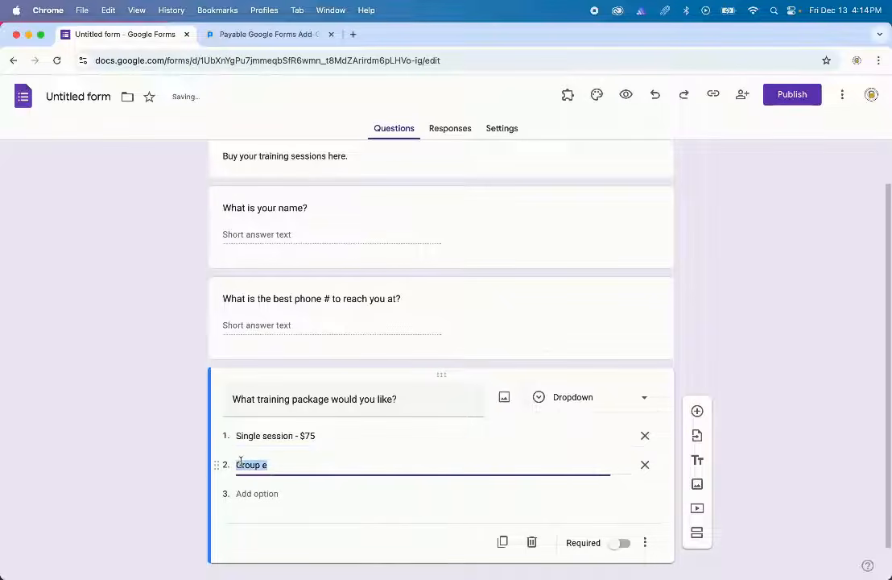
text(Group session )
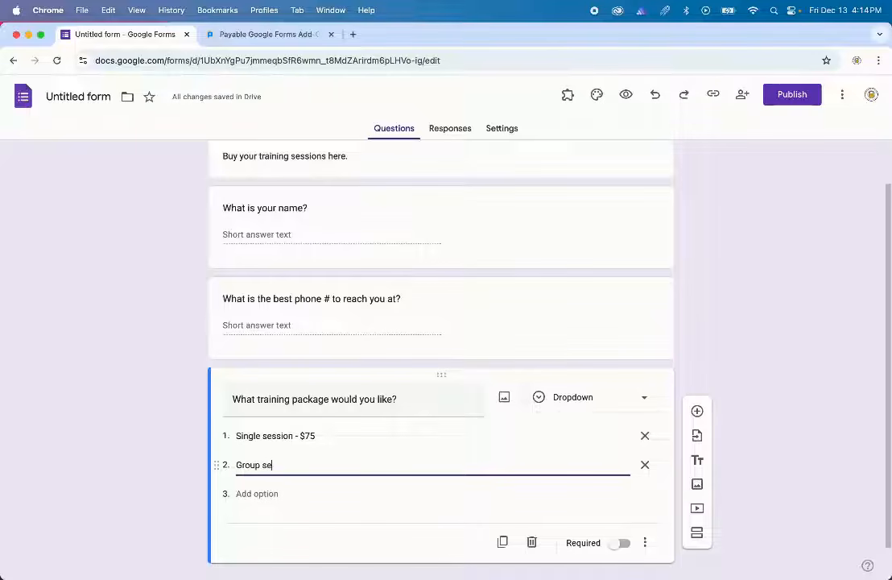
text((max 4 participants) - )
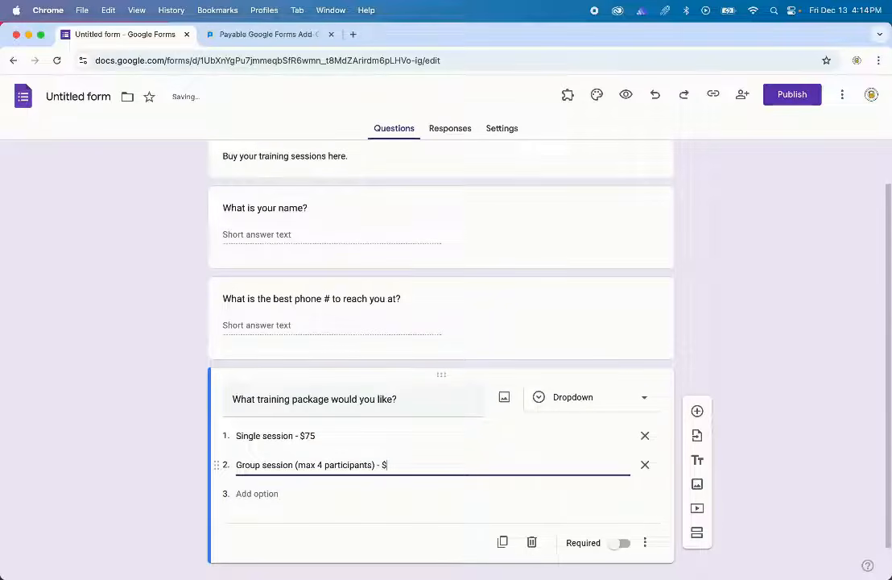
text($45)
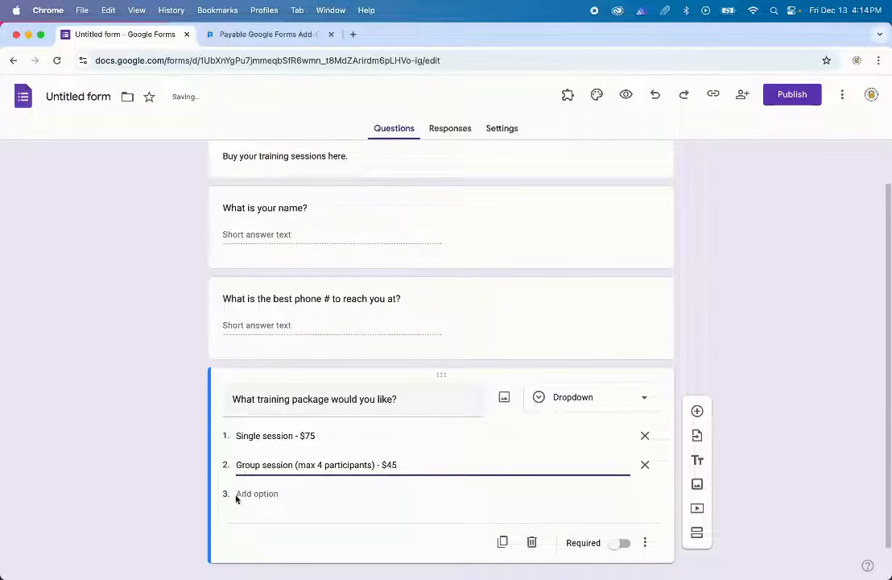
- Add dropdown options '10 single sessions - $700' and 'Solo weekly training sessions - $65/week'
click(237, 494)
text(10)
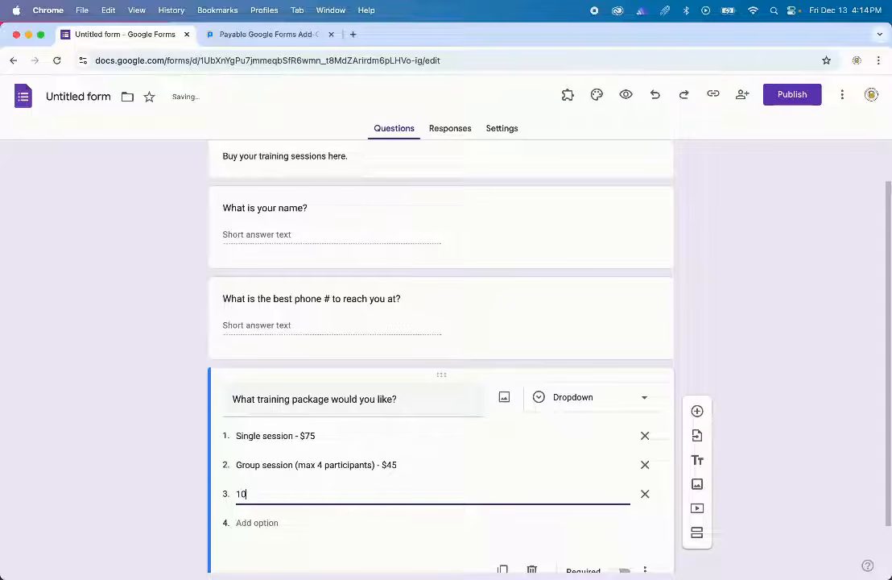
text( single sessio)
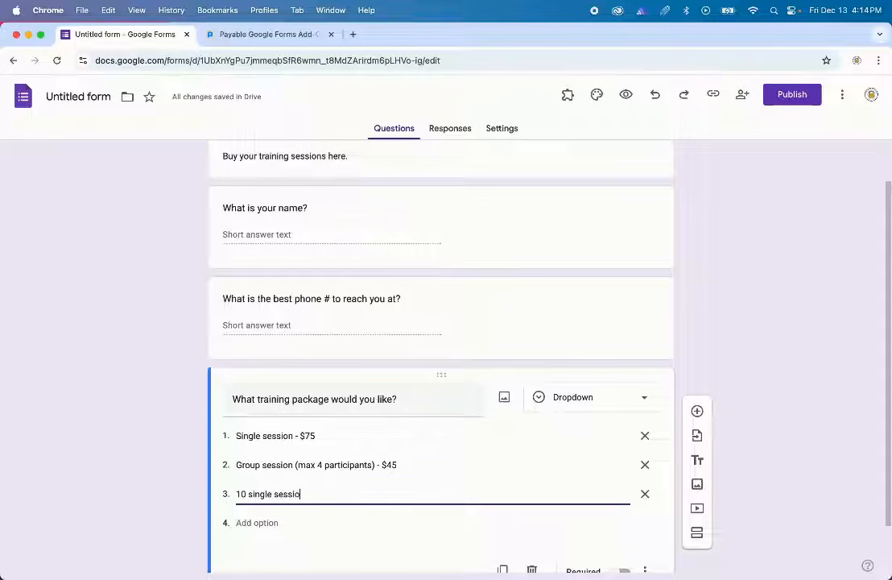
text(ns - $700)
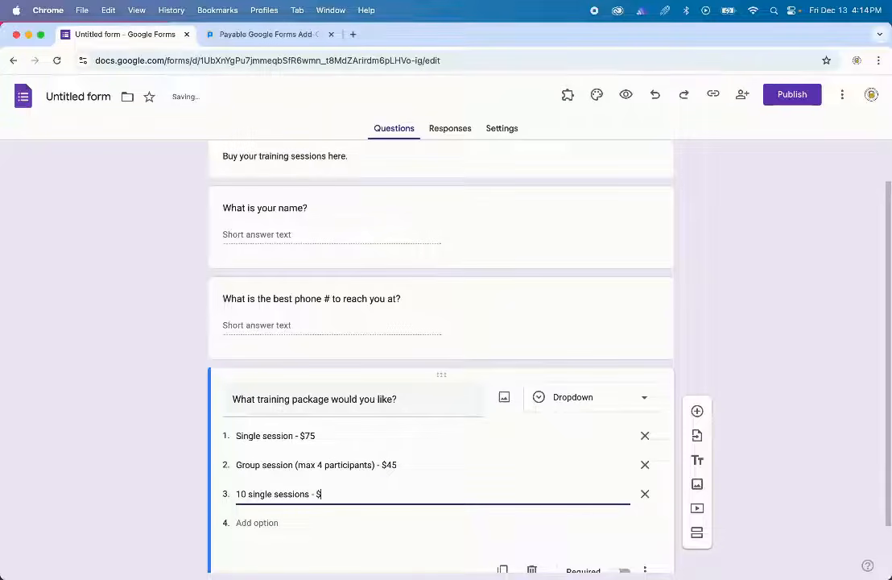
click(239, 522)
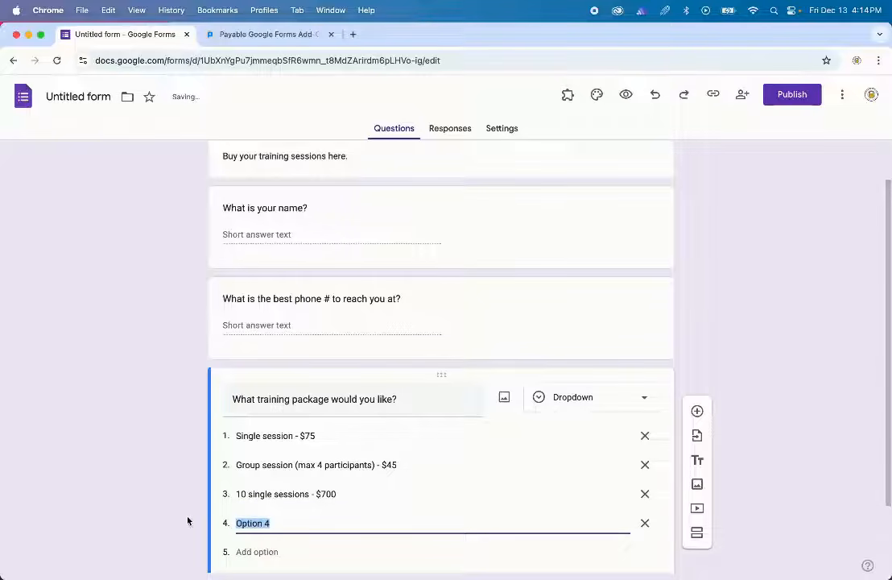
text(Solo weekly)
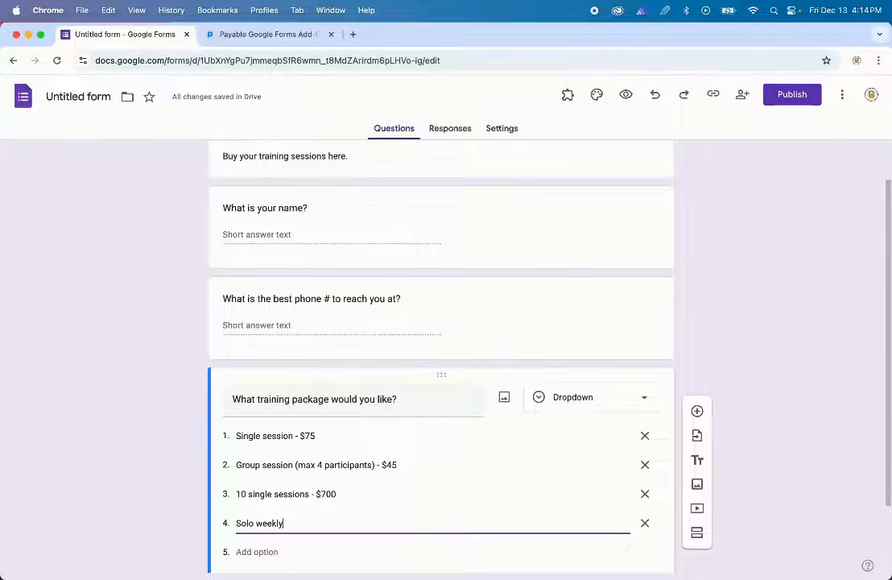
text( training sessions -)
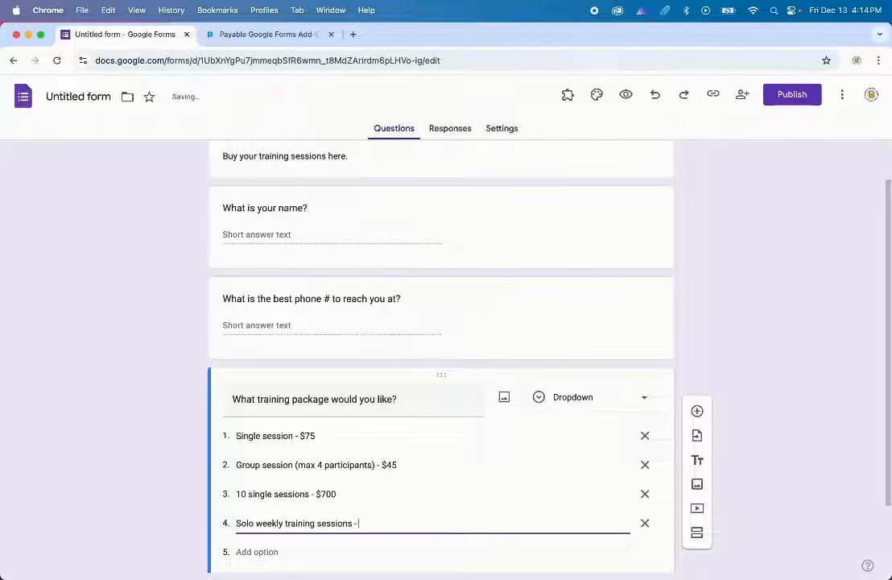
text( $65/week)
scroll(347, 516, down, 1)
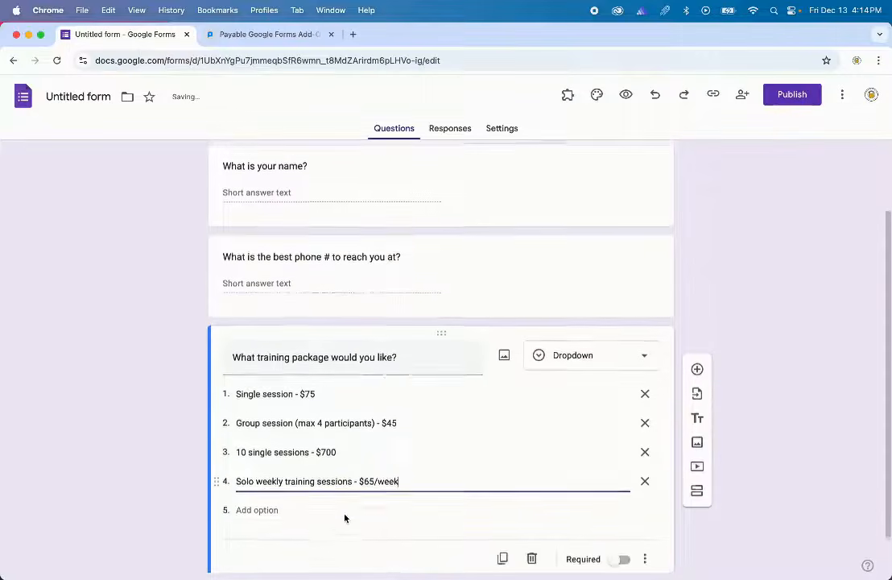
scroll(345, 518, down, 1)
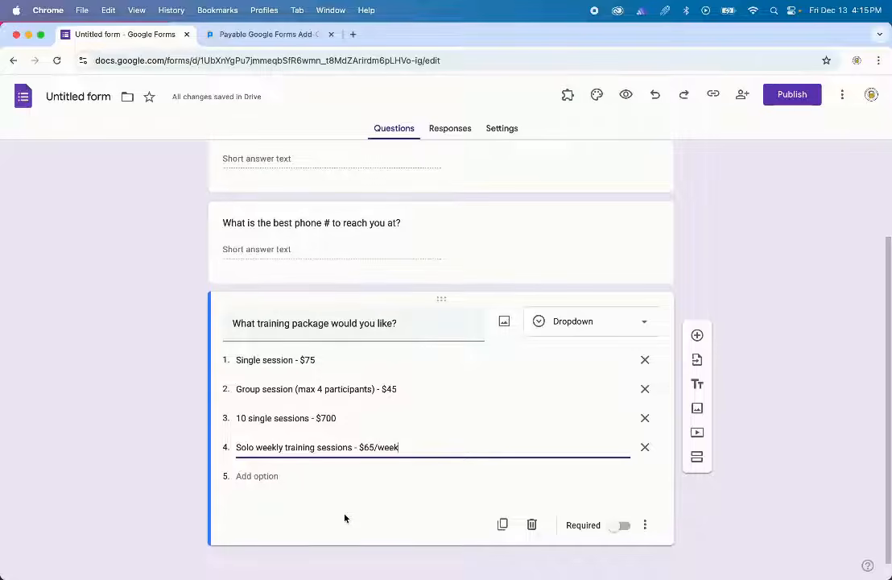
scroll(614, 424, up, 3)
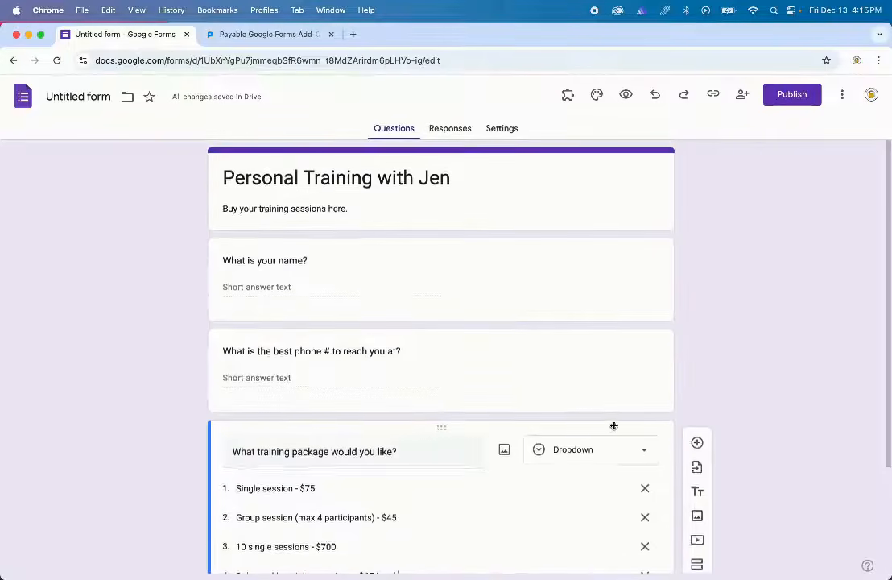
- Set the form header to the sports-gear illustration from the Sports and games images
click(597, 95)
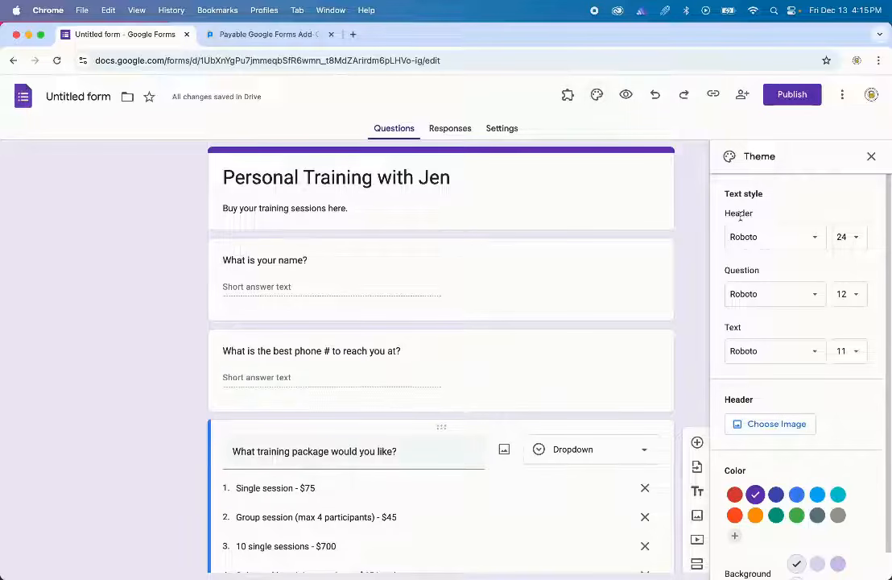
click(795, 431)
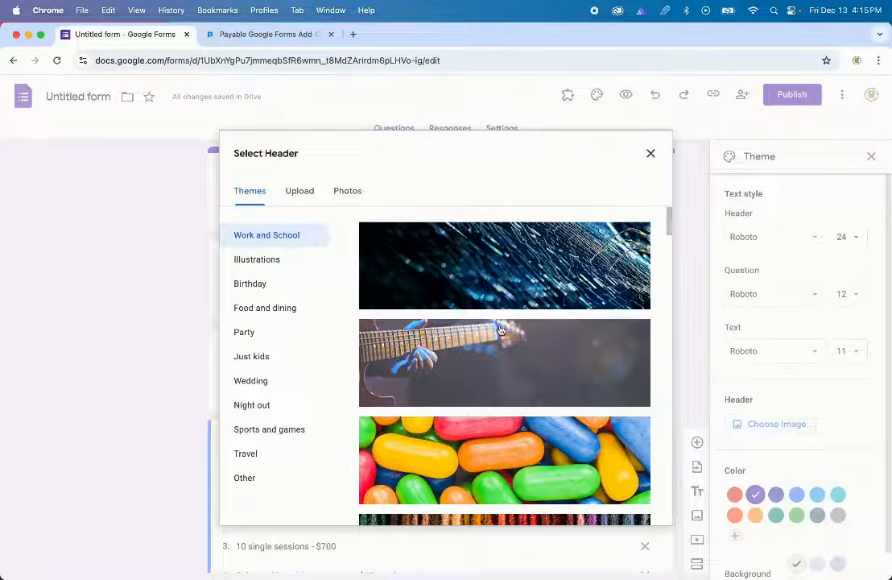
click(290, 426)
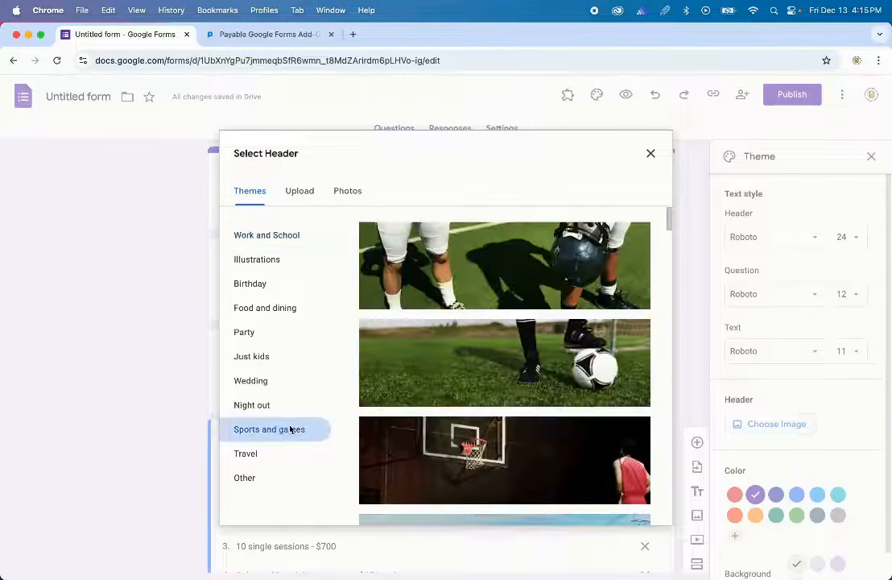
scroll(542, 379, down, 6)
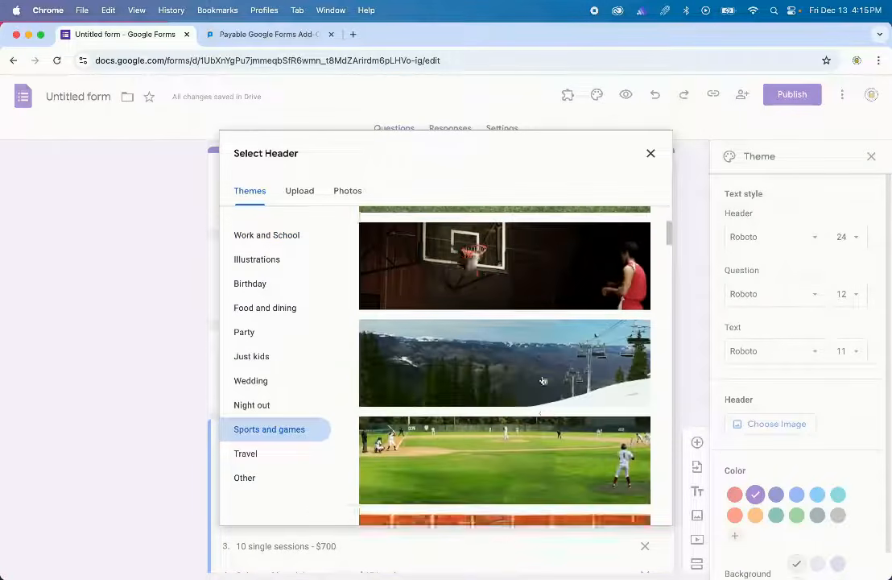
scroll(544, 380, down, 9)
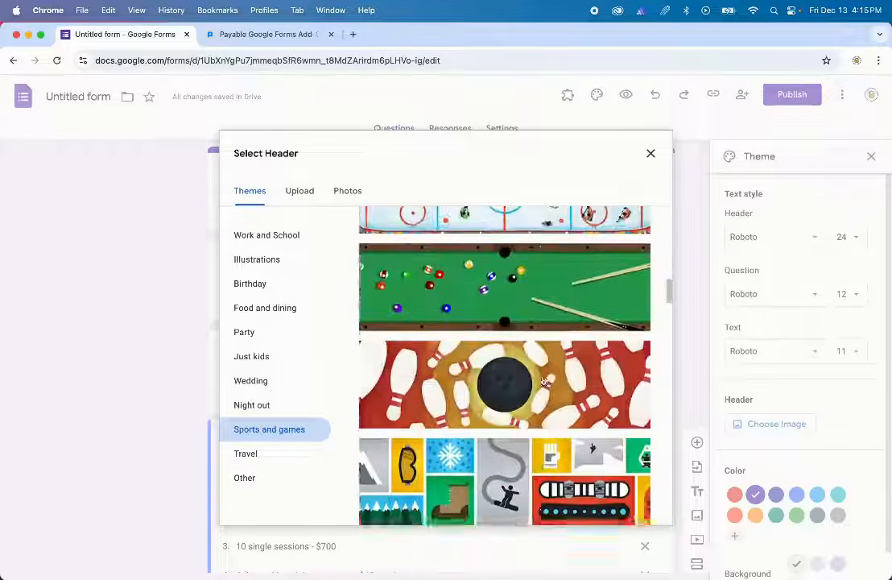
scroll(543, 380, down, 10)
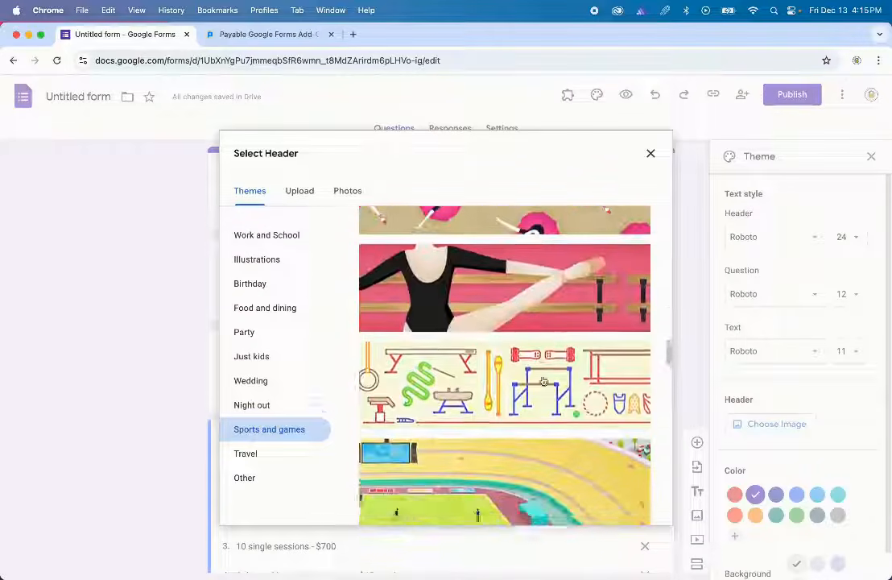
scroll(543, 380, down, 10)
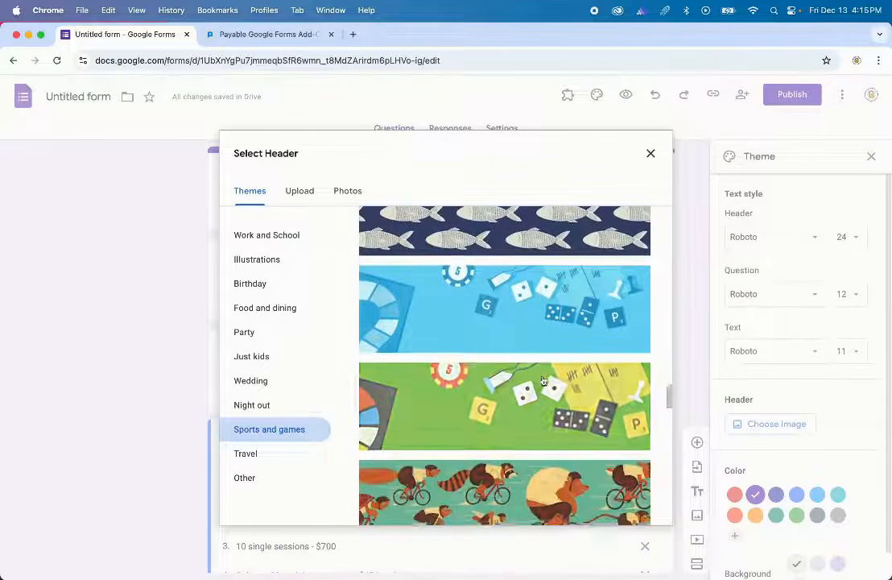
scroll(543, 380, down, 3)
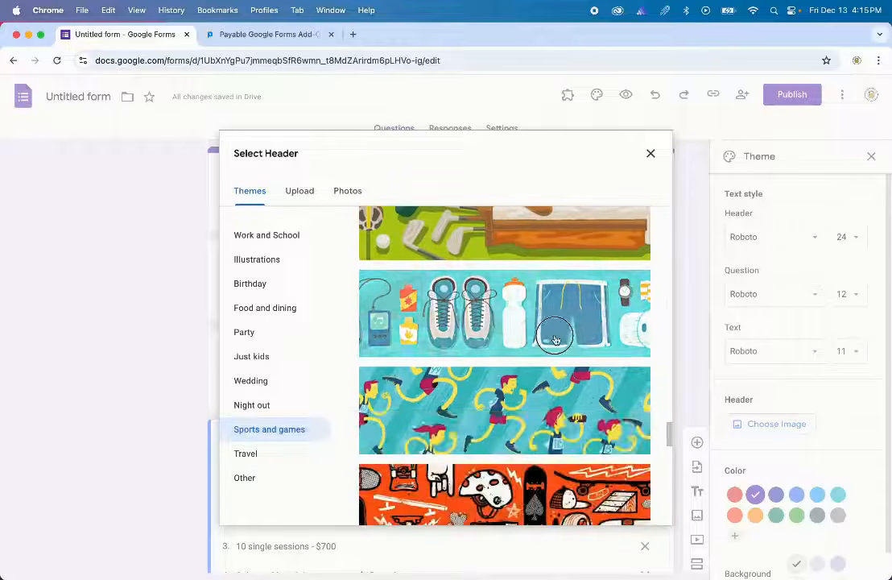
click(556, 340)
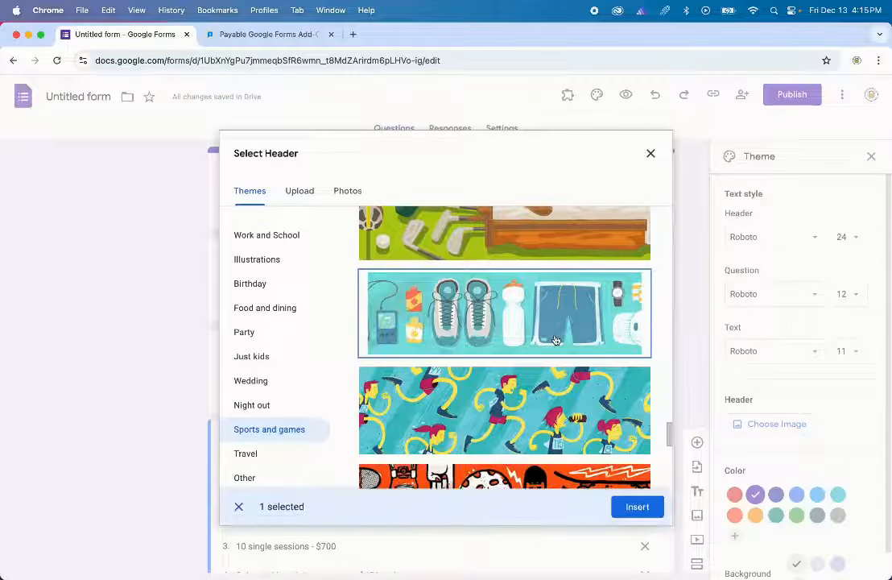
click(636, 507)
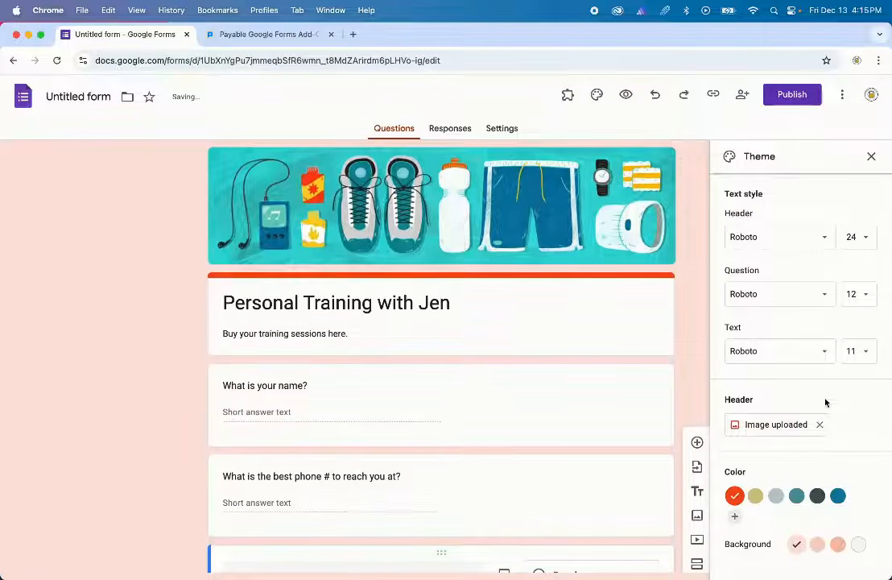
- Try khaki and dark slate theme colours, then settle on orange
click(755, 497)
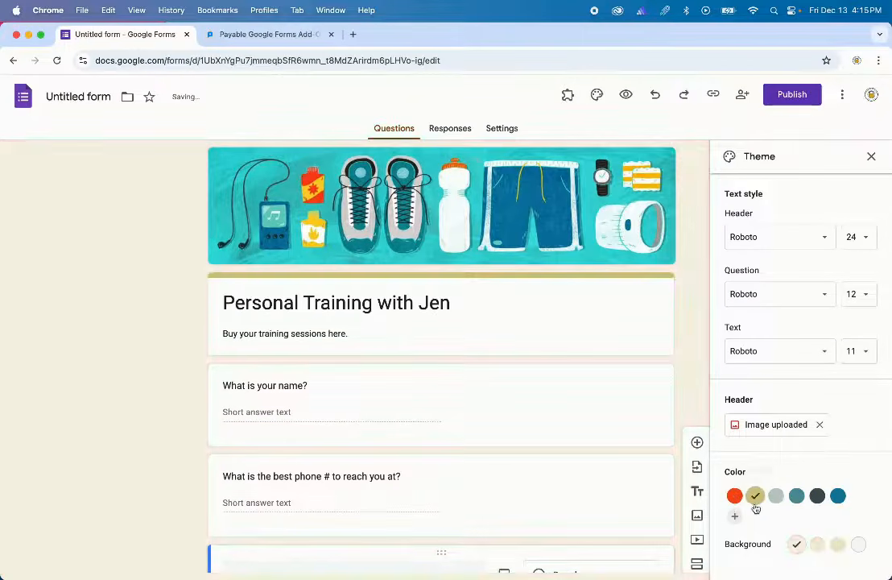
click(812, 496)
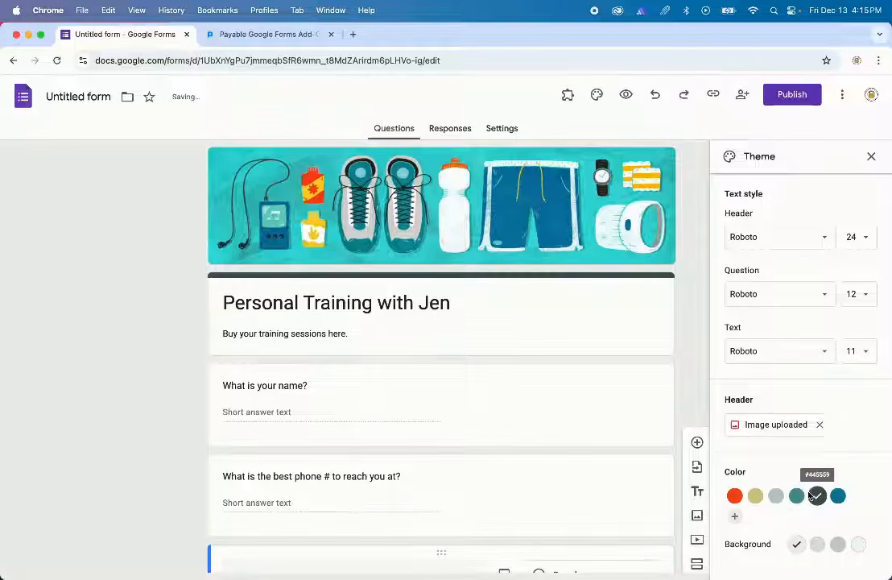
click(734, 496)
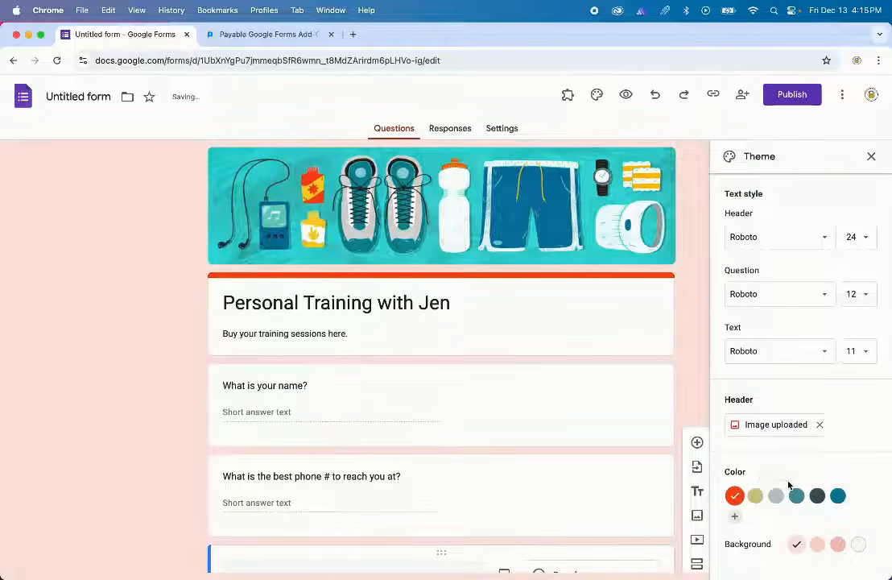
click(872, 158)
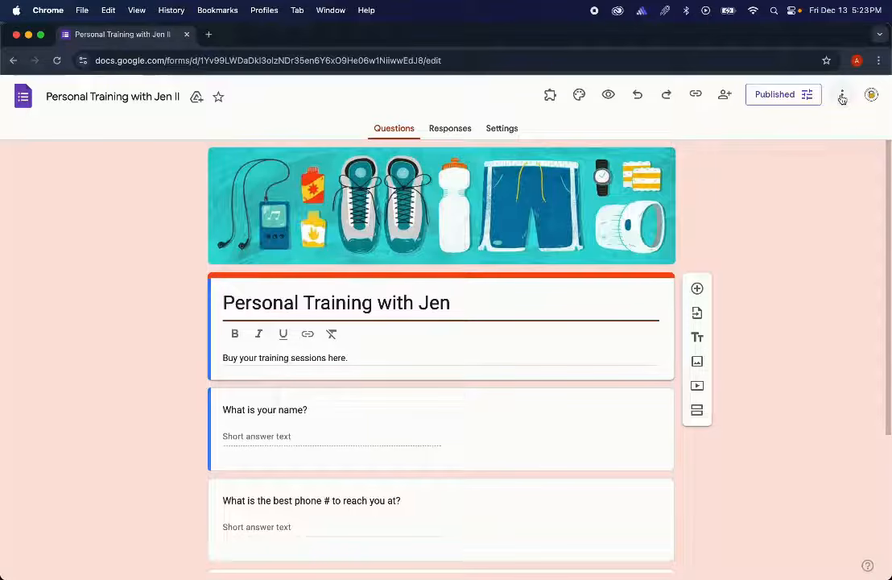
click(842, 96)
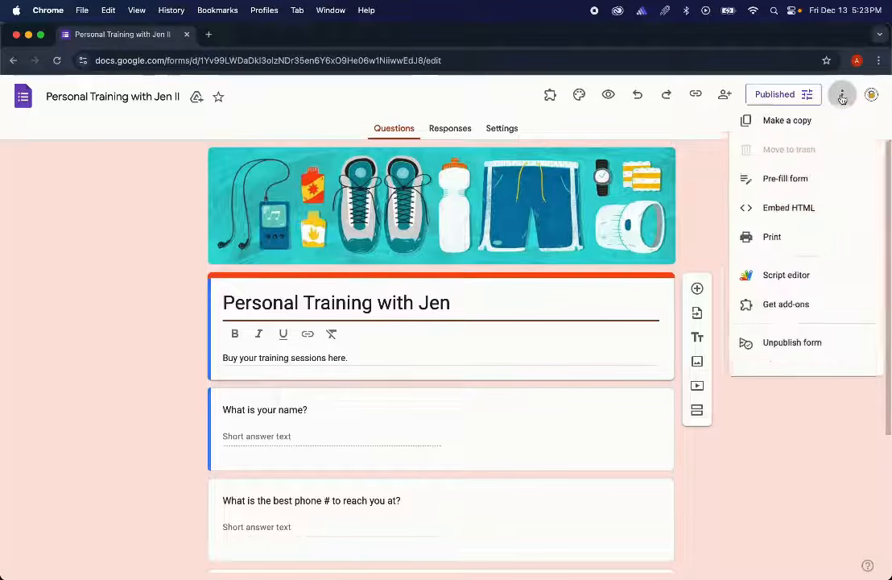
- Search the add-ons marketplace for 'payable forms' and open the Payable Forms listing
click(782, 311)
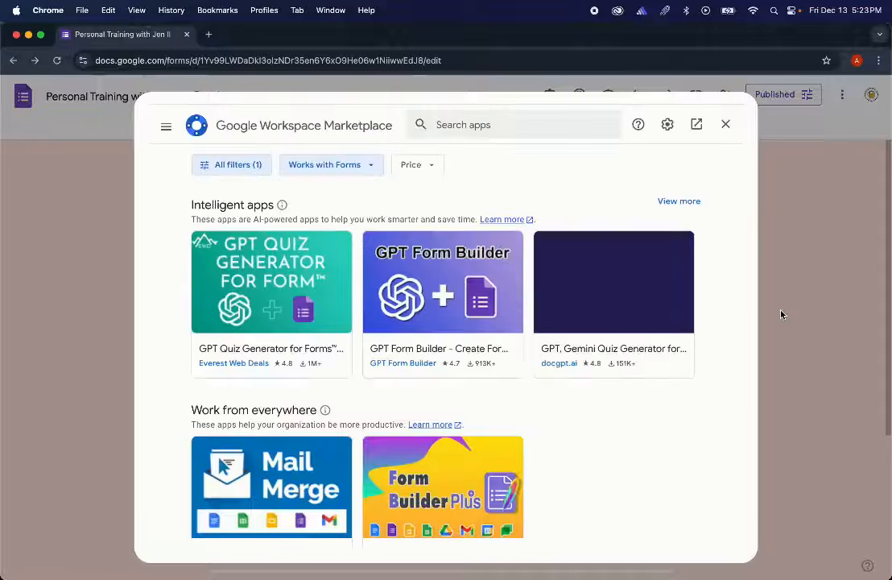
click(540, 125)
text(p)
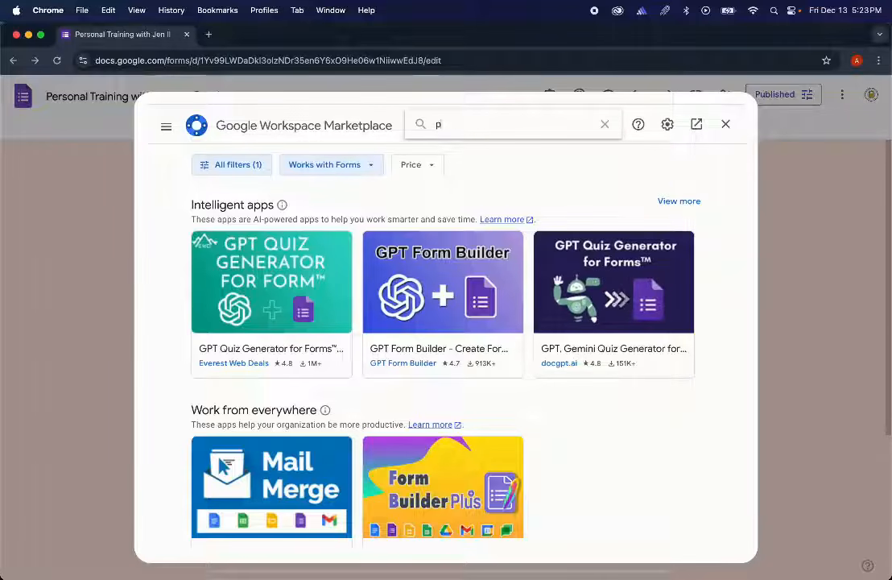
text(ayable forms)
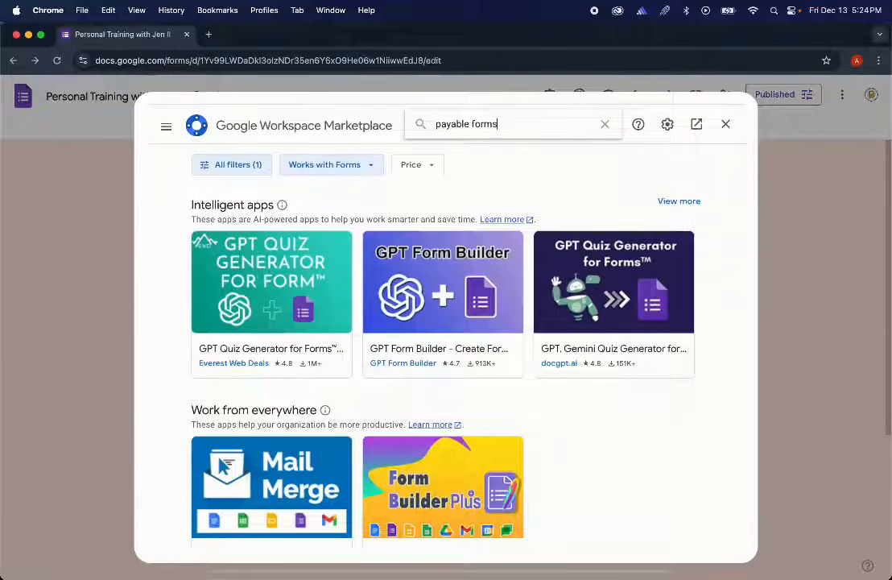
key(Return)
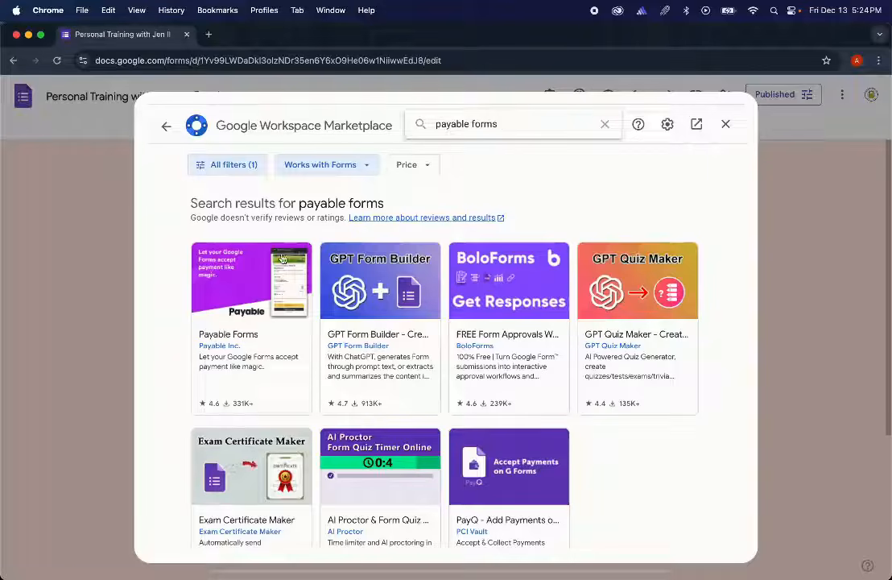
click(272, 284)
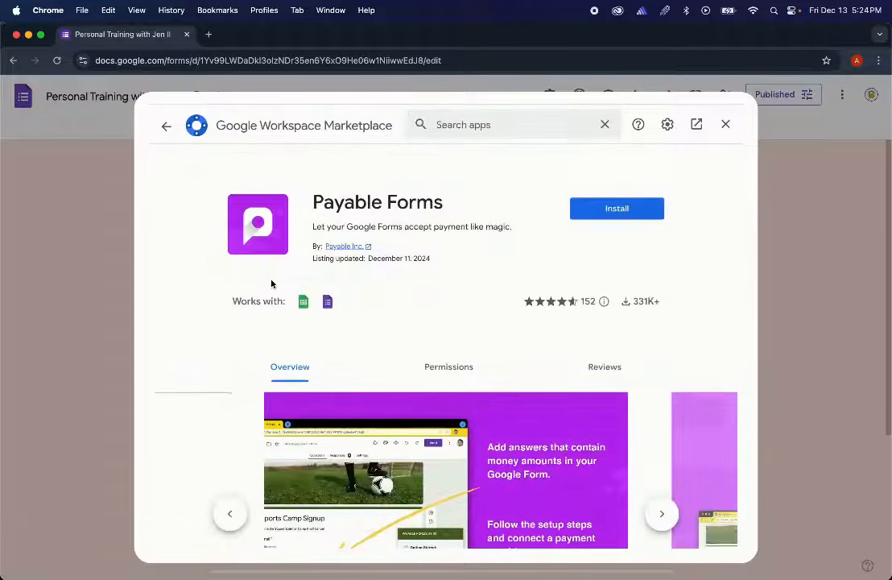
- Install Payable Forms, choosing the Google account and allowing it access
click(637, 211)
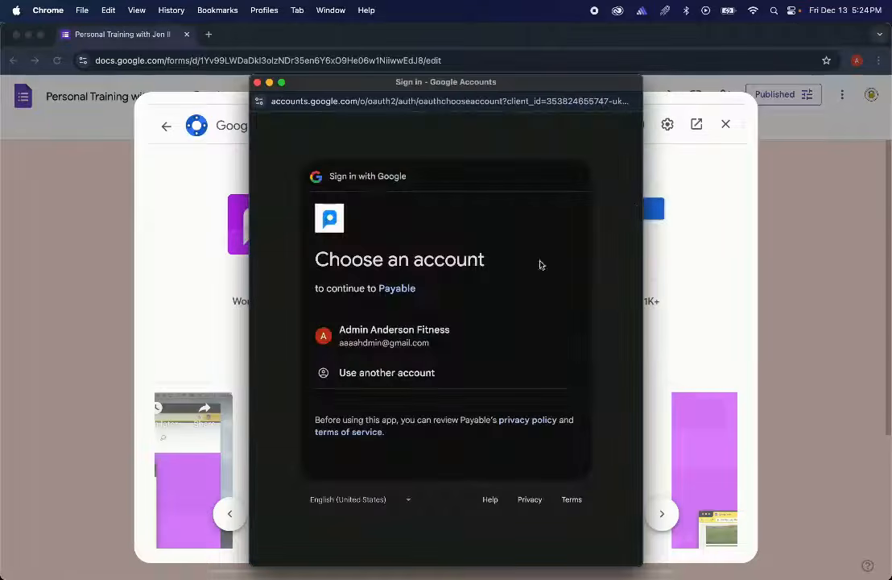
click(472, 331)
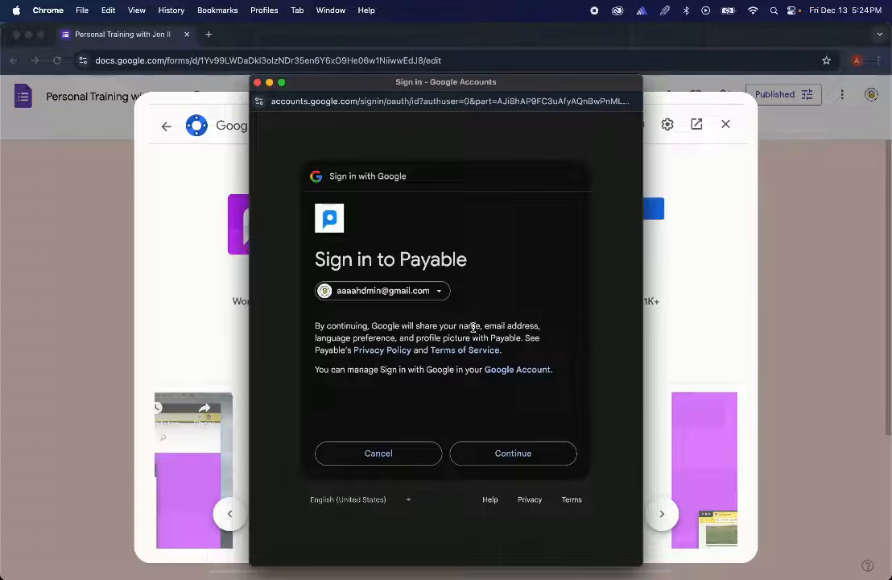
click(505, 456)
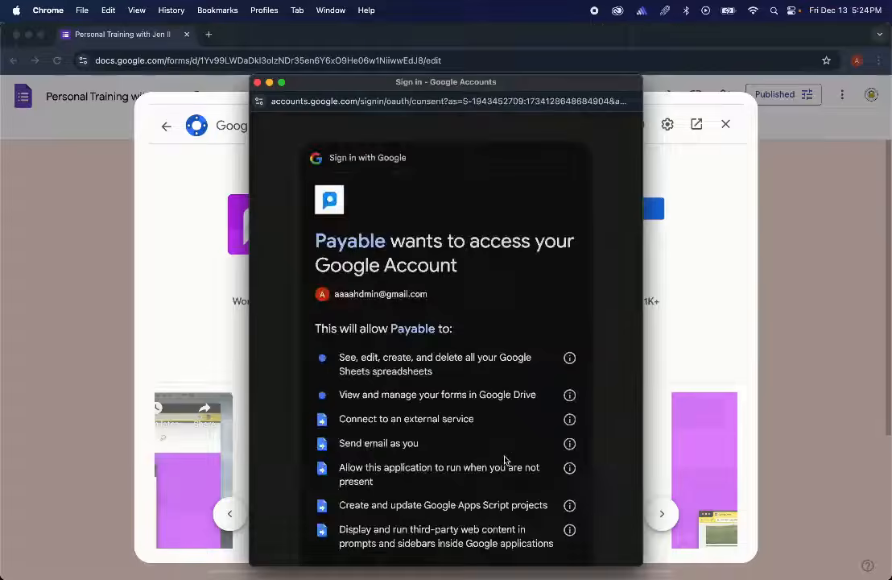
scroll(505, 459, down, 2)
scroll(505, 459, down, 4)
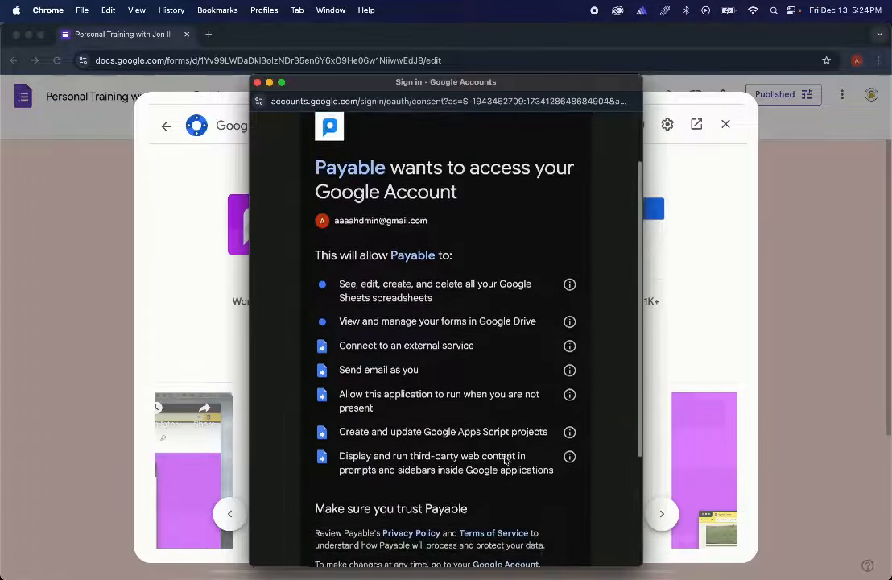
scroll(505, 459, up, 2)
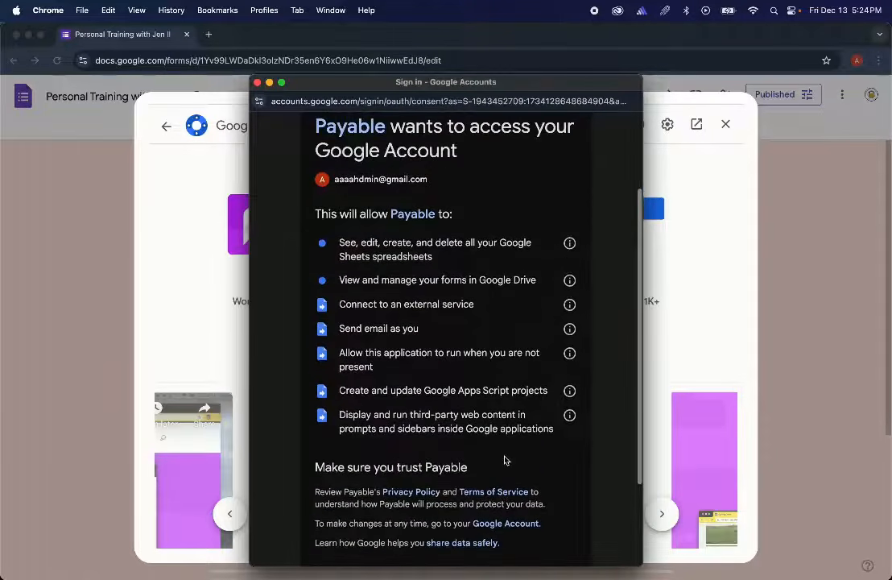
scroll(505, 459, down, 1)
scroll(505, 458, down, 3)
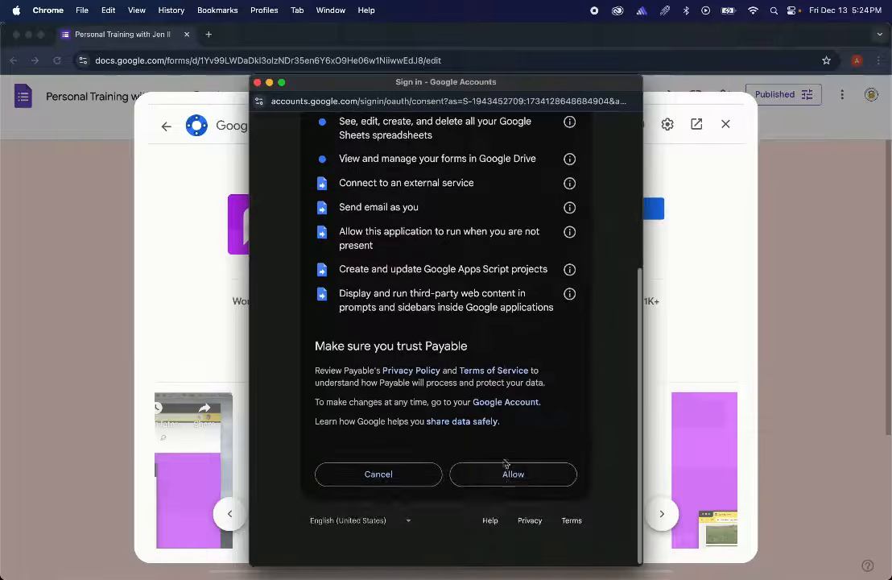
click(509, 480)
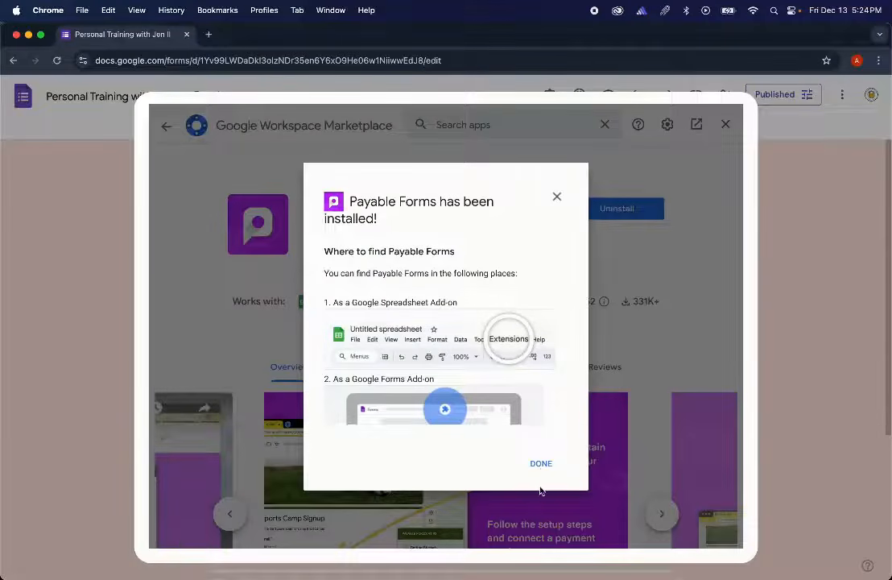
- Complete the Payable Forms welcome, accepting English, Canada and Canadian dollar settings
click(542, 464)
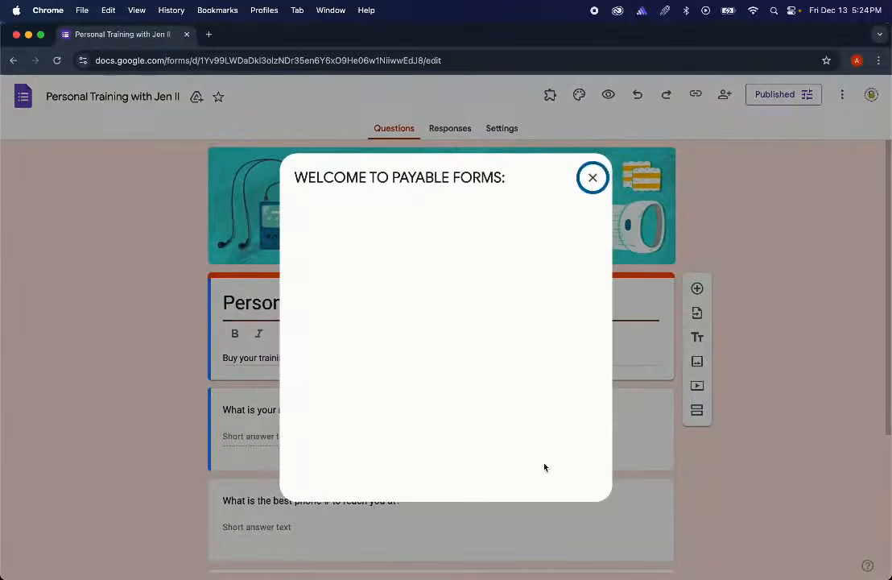
click(557, 389)
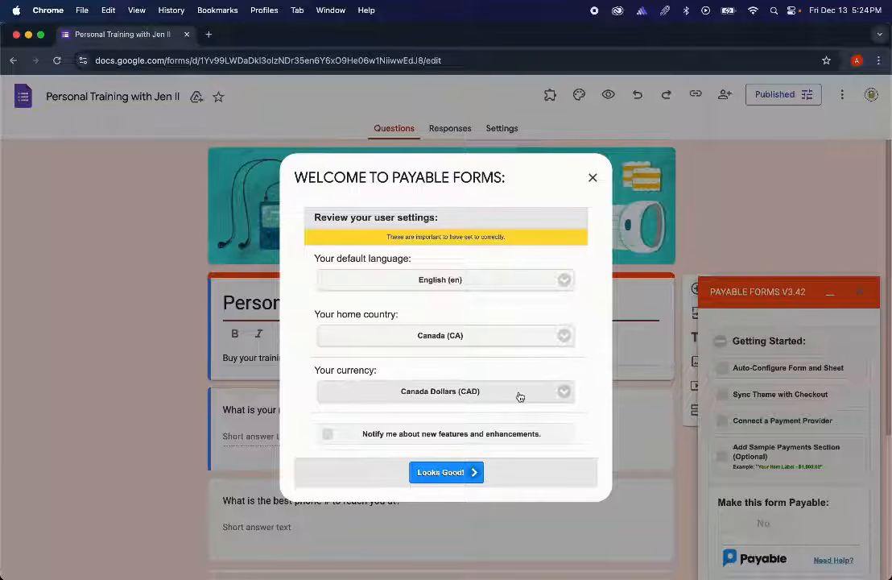
scroll(521, 396, down, 1)
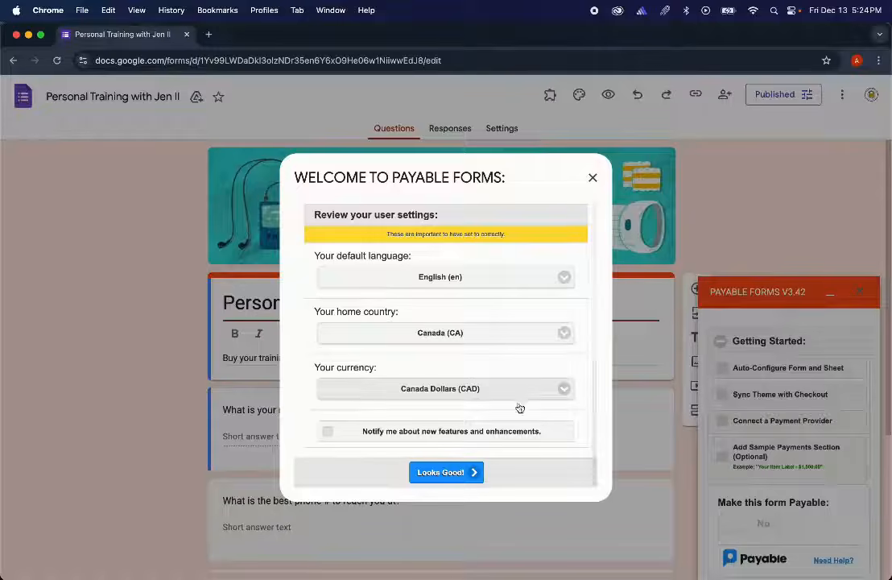
click(467, 475)
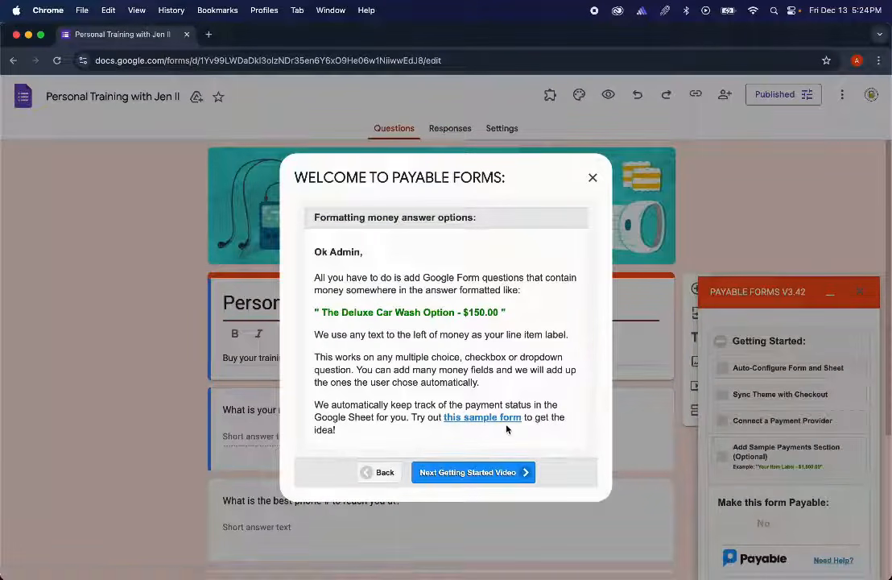
scroll(506, 429, down, 1)
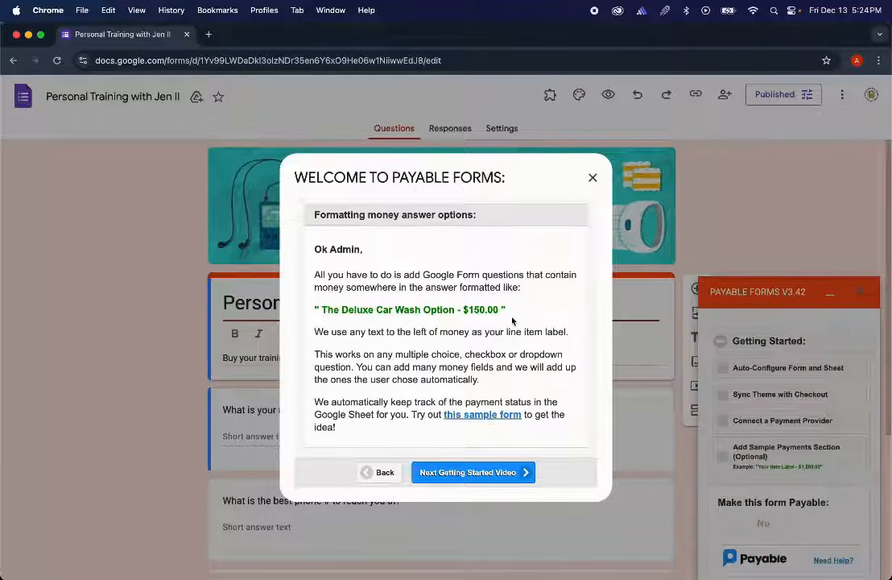
click(486, 472)
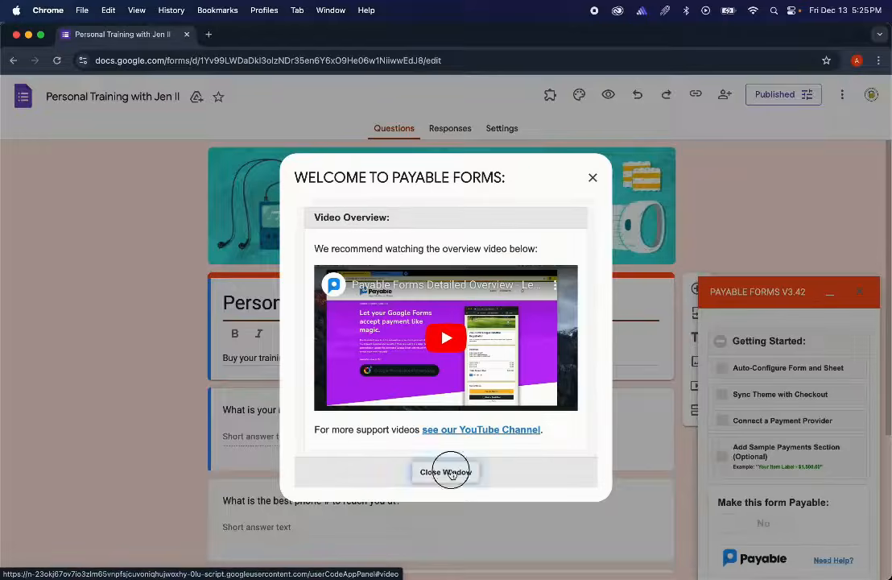
click(450, 470)
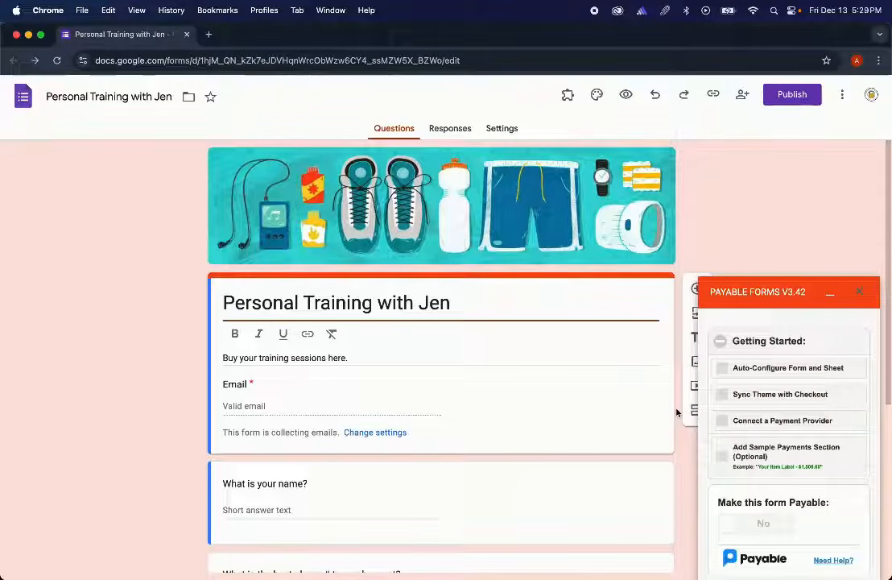
- Run Payable's Auto-Configure Form and Sheet, then open the connected responses Google Sheet
click(766, 371)
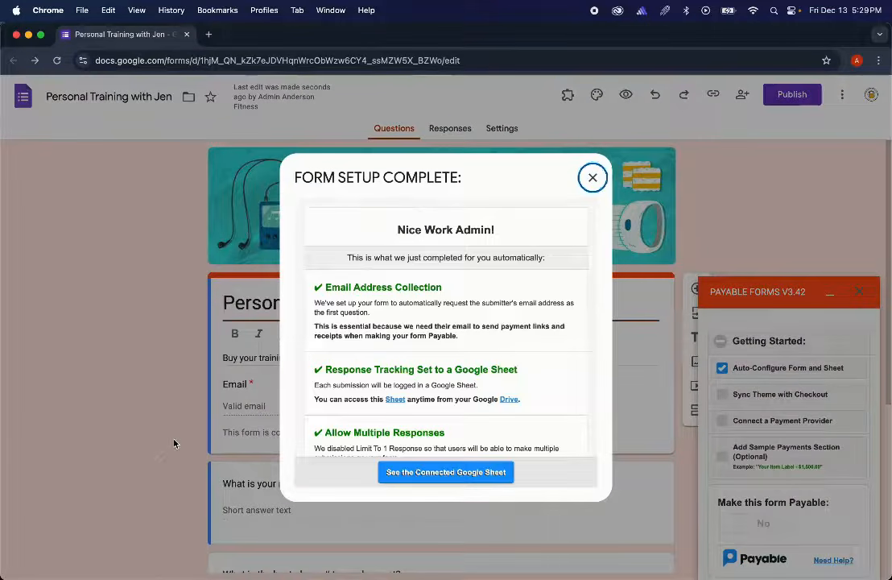
scroll(408, 330, down, 3)
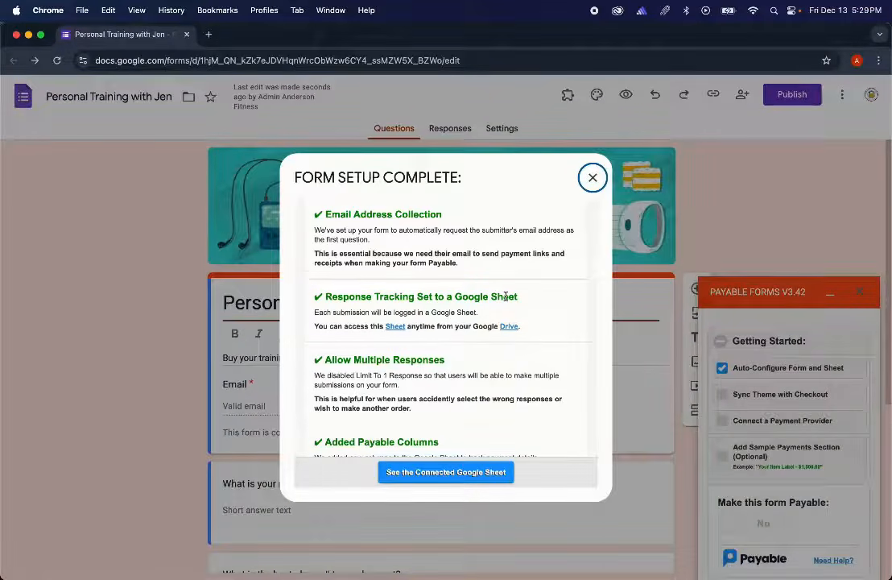
scroll(506, 297, down, 2)
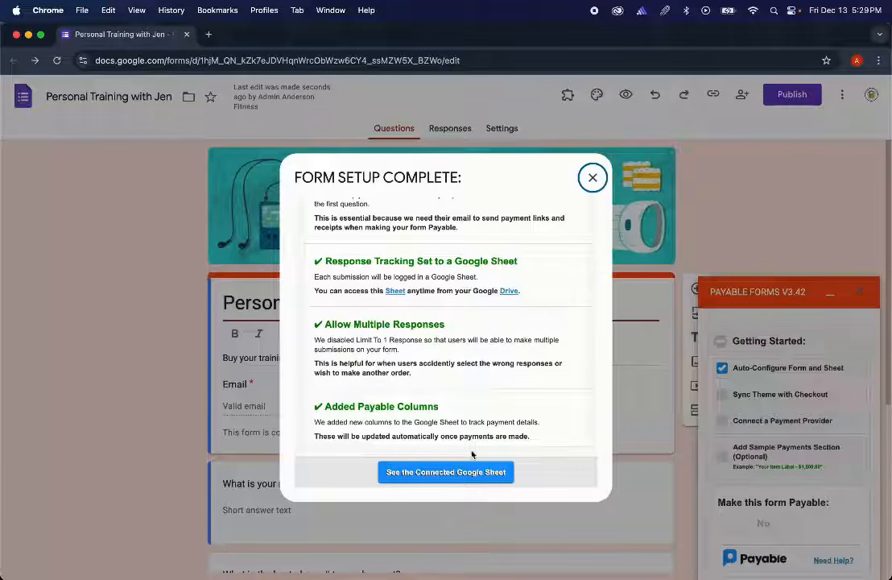
click(462, 479)
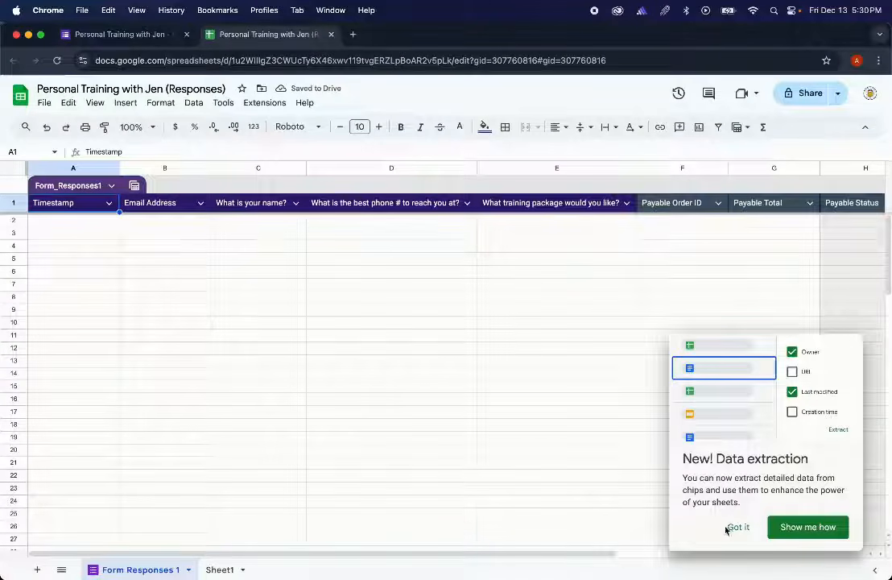
- Dismiss the data extraction tip and inspect the email, name, phone and Payable Order ID, Total, Status, Payment Method columns
click(733, 527)
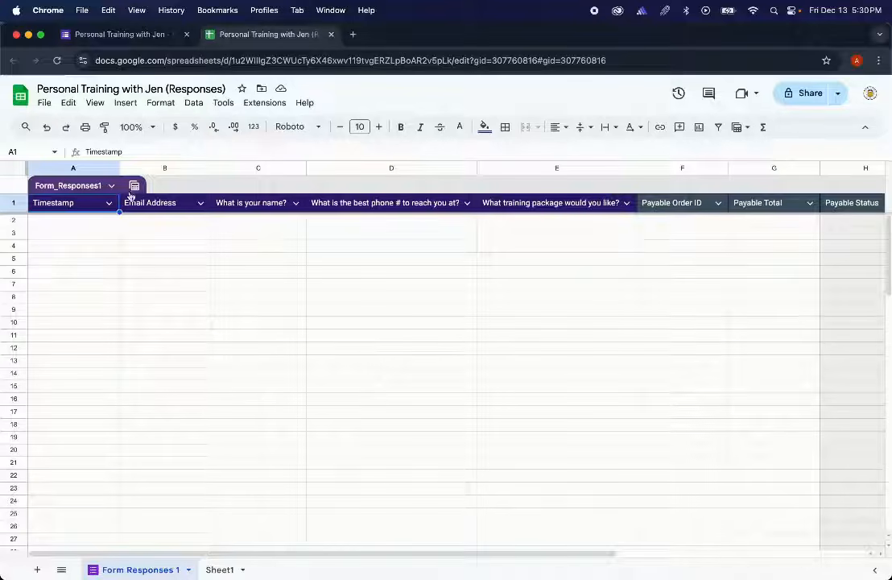
click(165, 206)
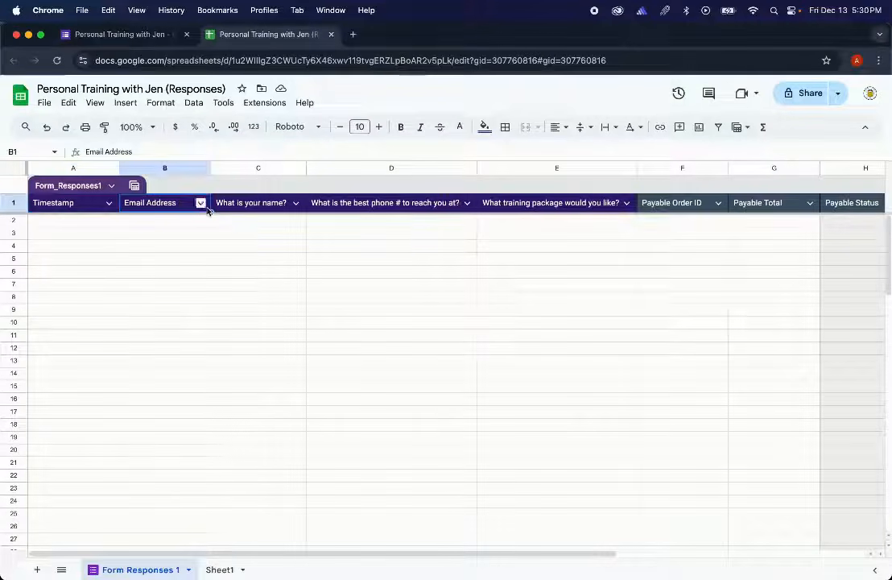
click(233, 206)
click(338, 208)
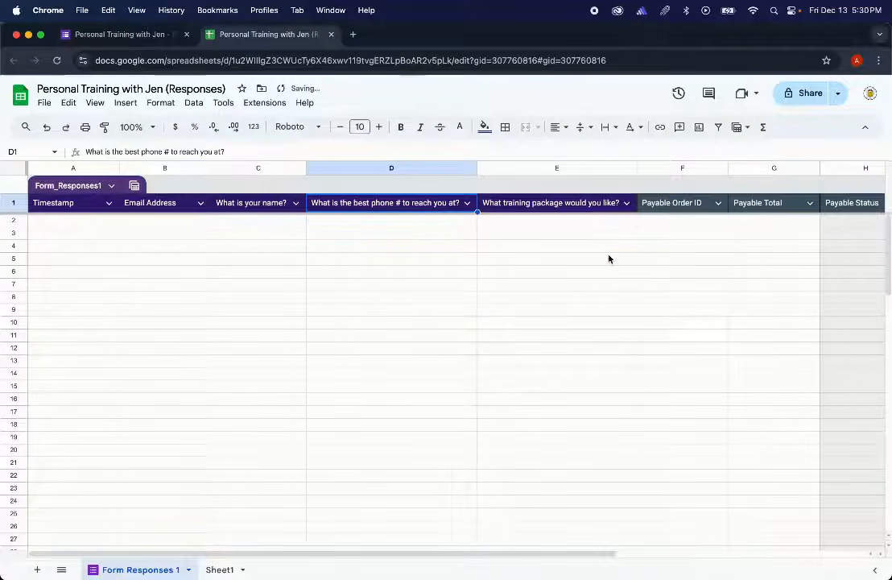
scroll(609, 259, right, 3)
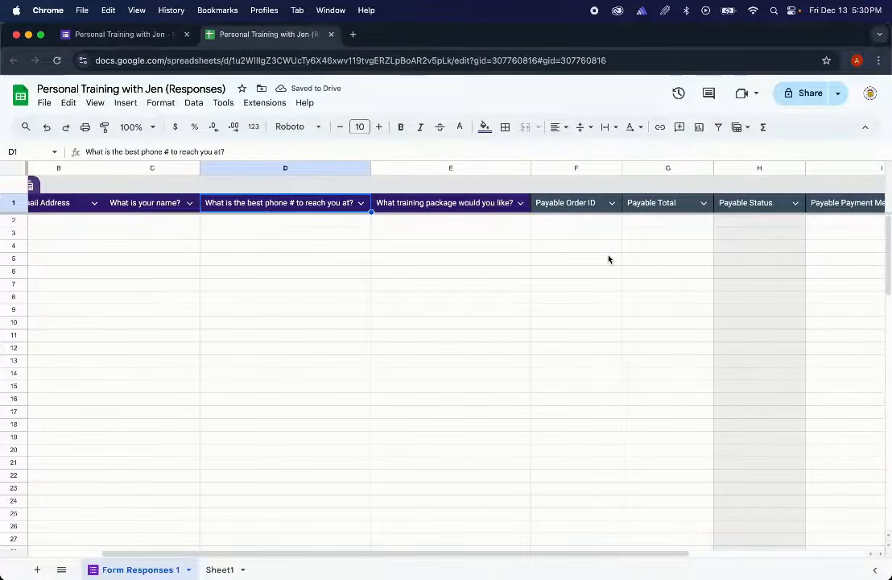
scroll(609, 258, right, 2)
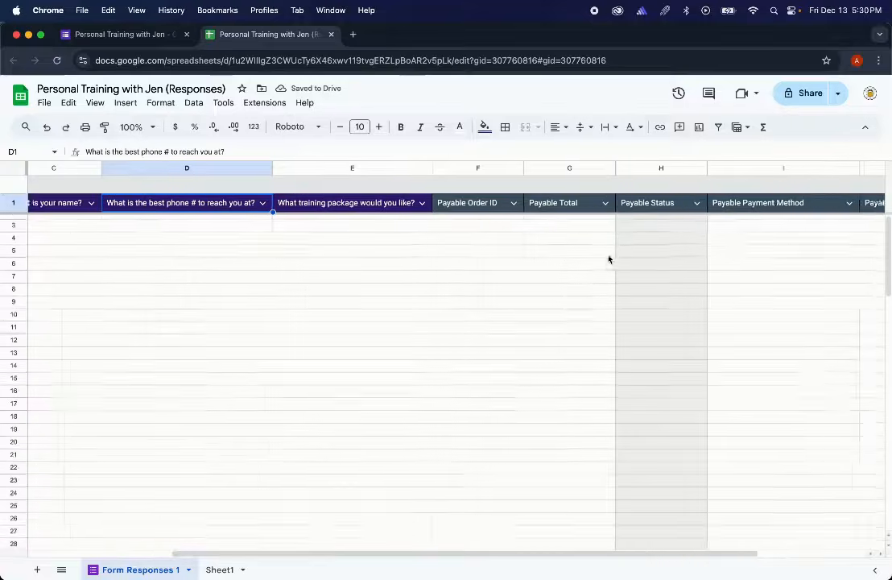
click(472, 205)
click(542, 203)
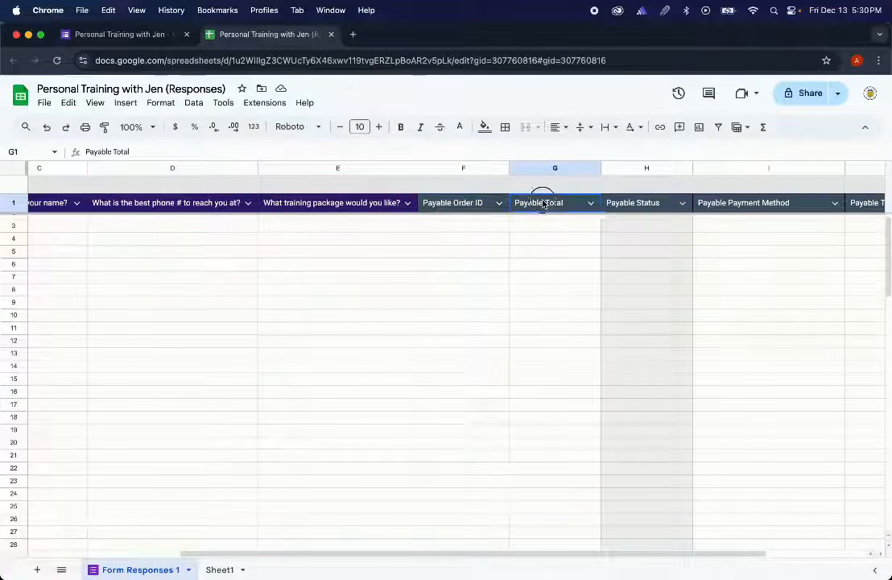
click(633, 203)
click(728, 204)
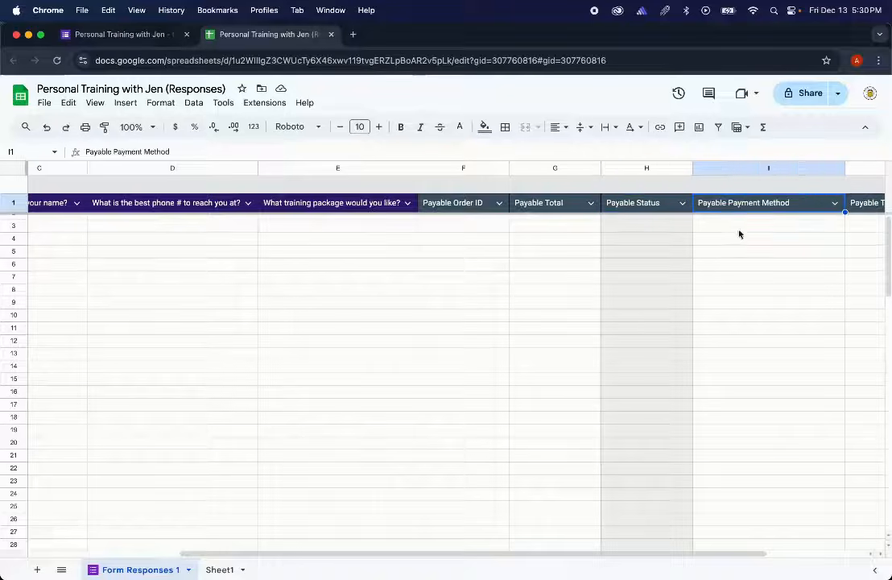
scroll(739, 235, right, 3)
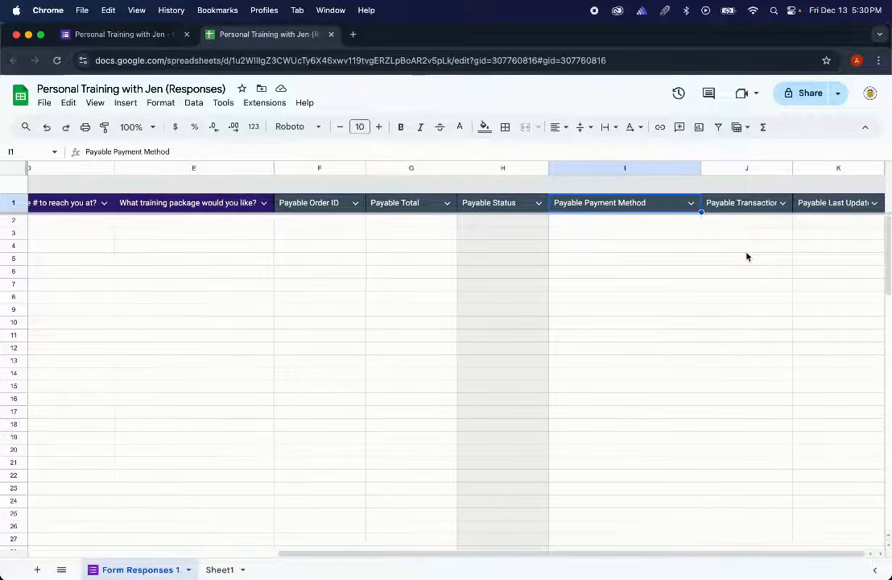
scroll(747, 256, left, 7)
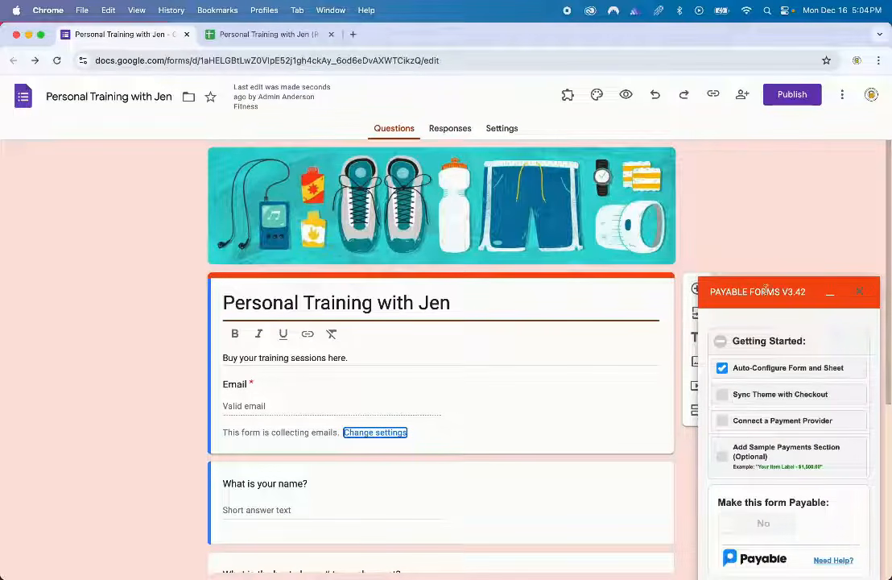
- Set responder access to anyone with the link and publish the form
click(813, 102)
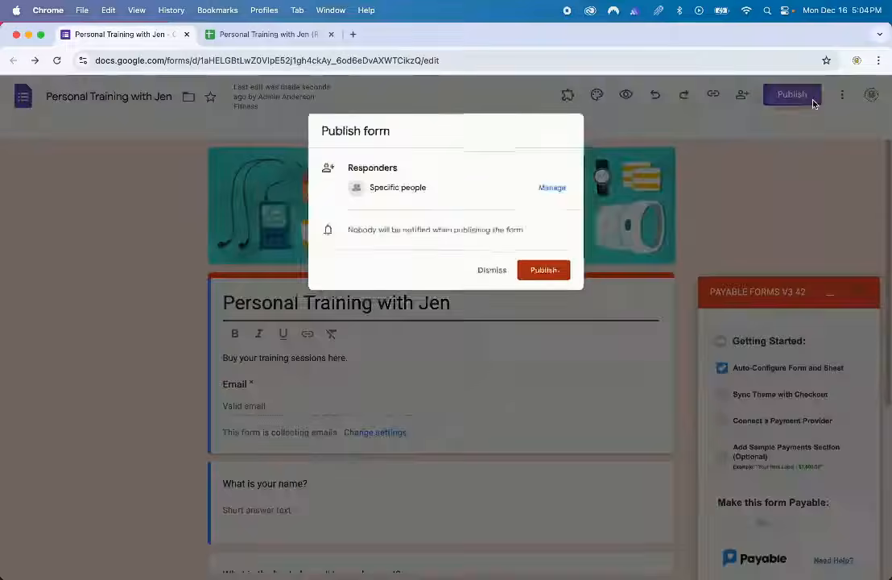
click(562, 186)
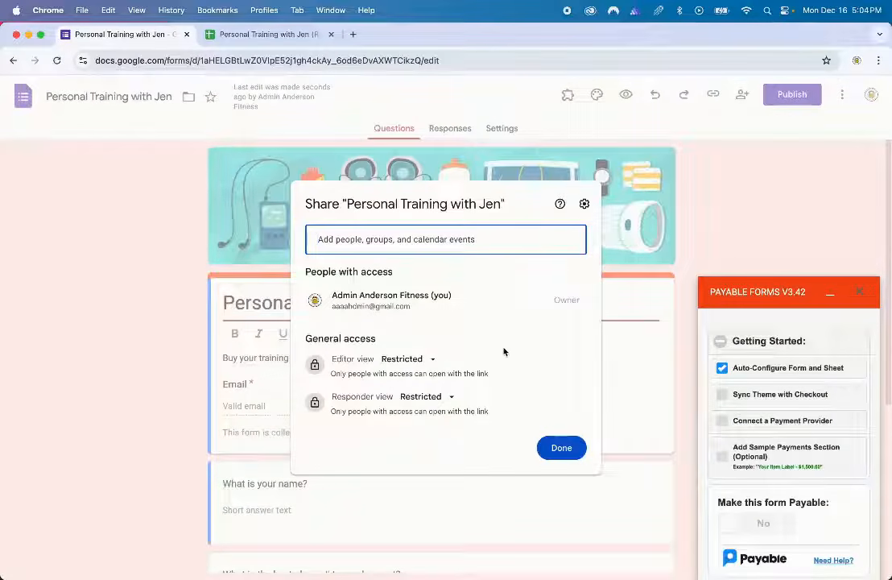
click(452, 397)
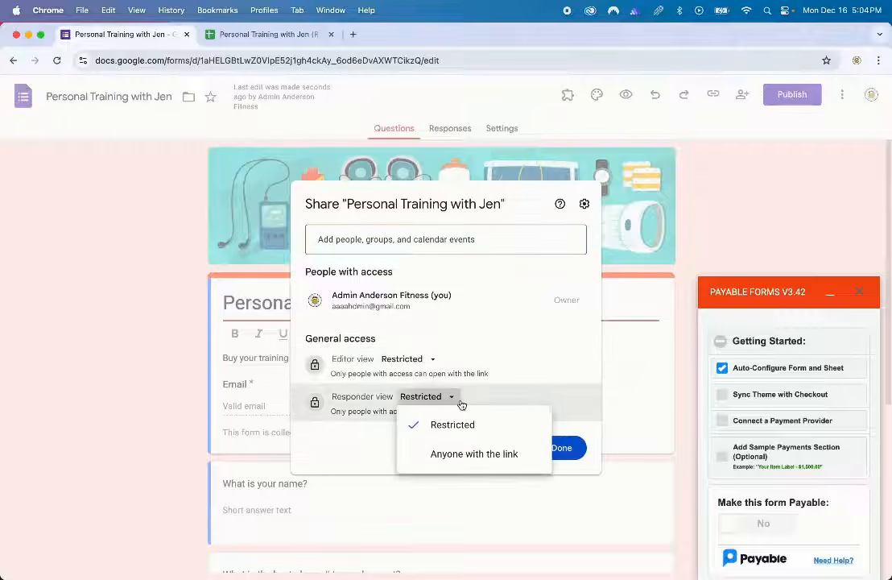
click(471, 455)
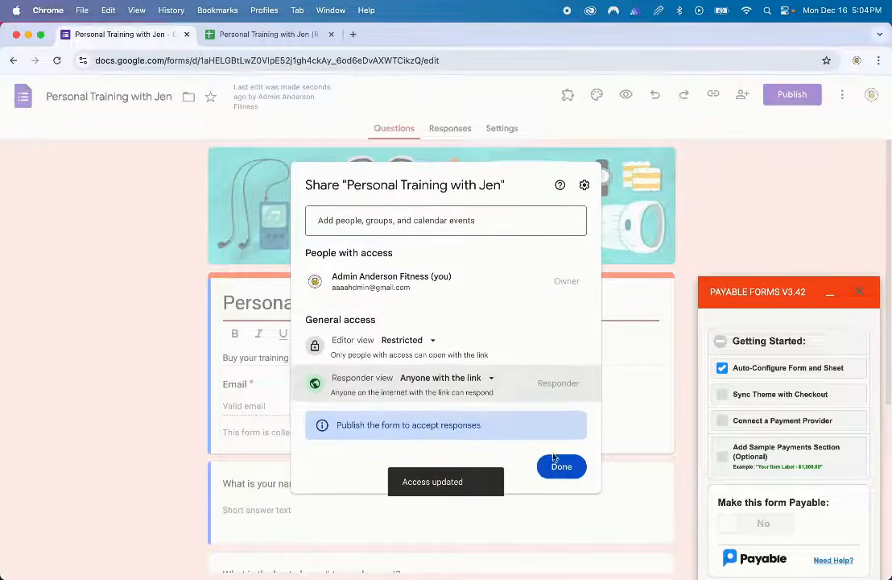
click(555, 465)
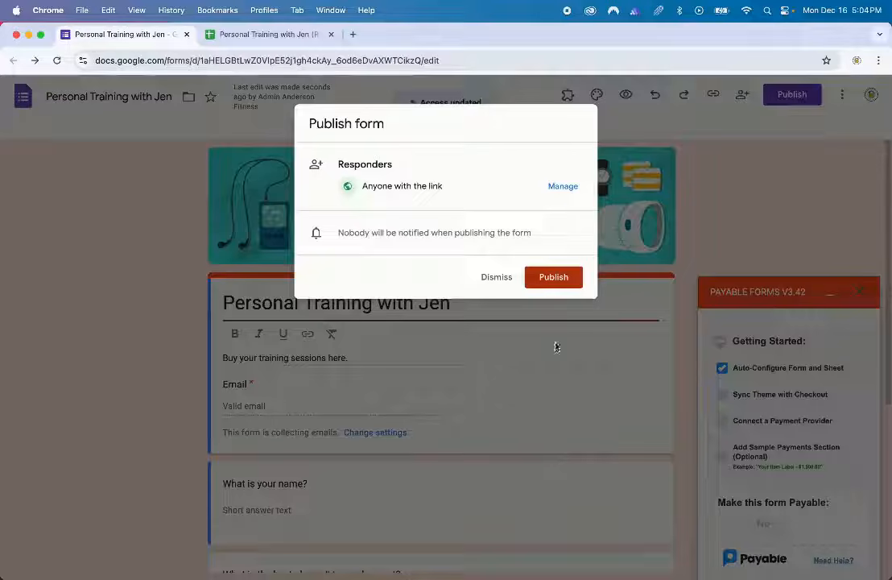
click(553, 277)
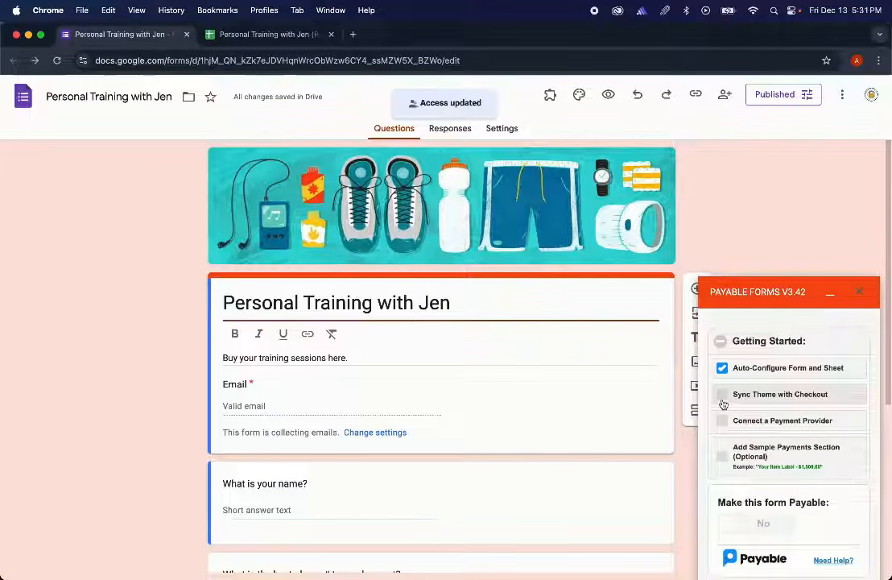
- Sync the form's theme with the Payable checkout and preview the checkout page
click(724, 401)
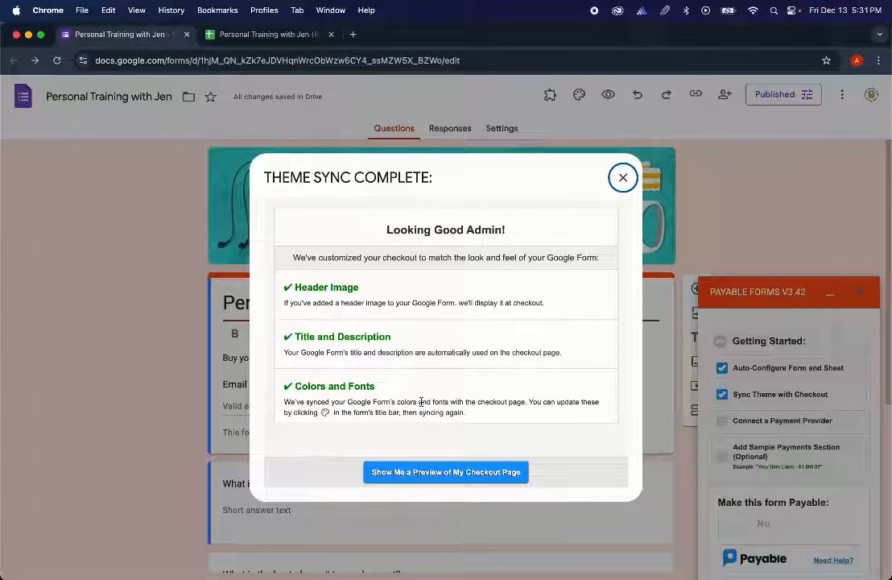
click(396, 473)
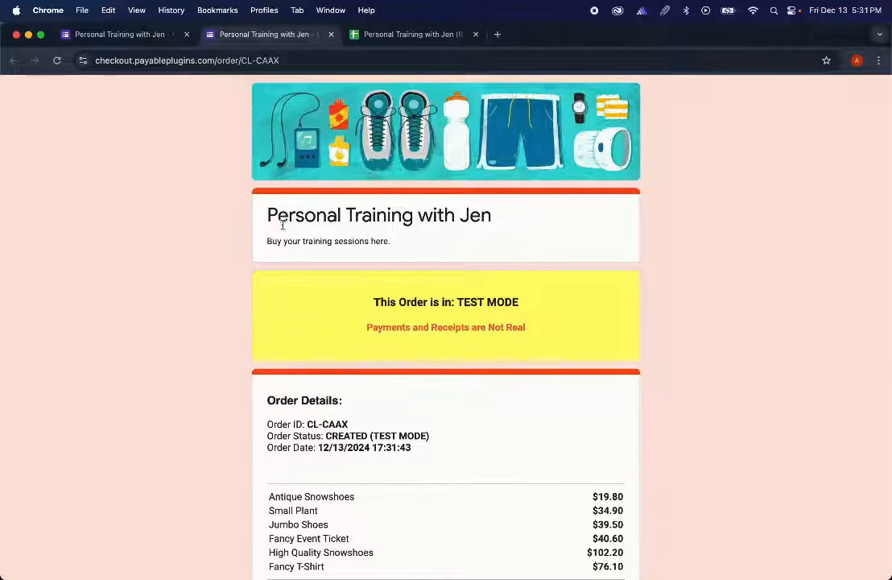
- Close the Payable test checkout page and return to the Personal Training with Jen form editor
scroll(243, 362, down, 5)
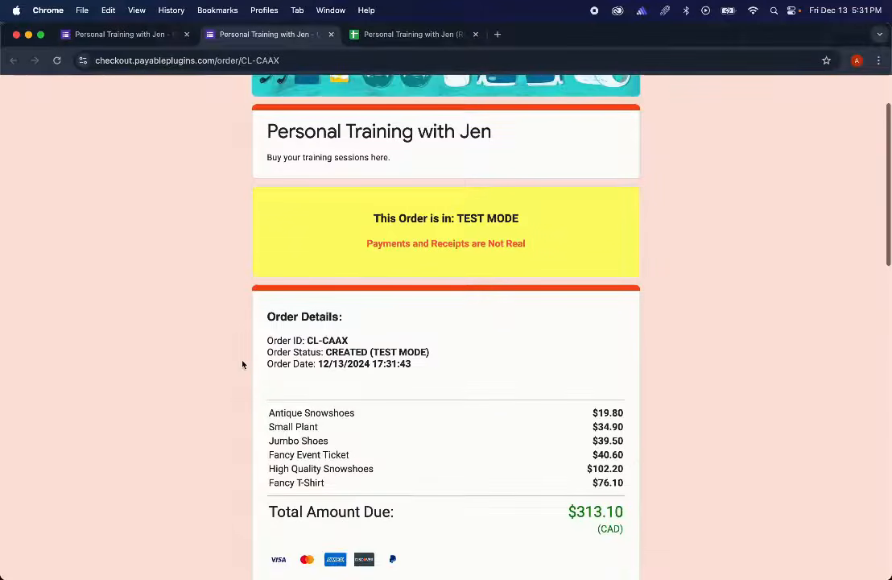
scroll(242, 365, down, 10)
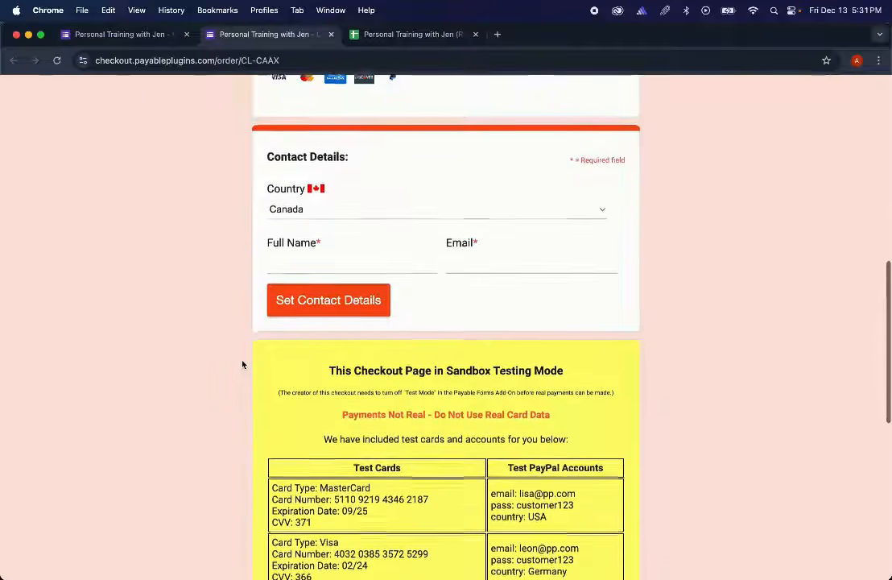
scroll(242, 365, down, 3)
scroll(243, 365, up, 15)
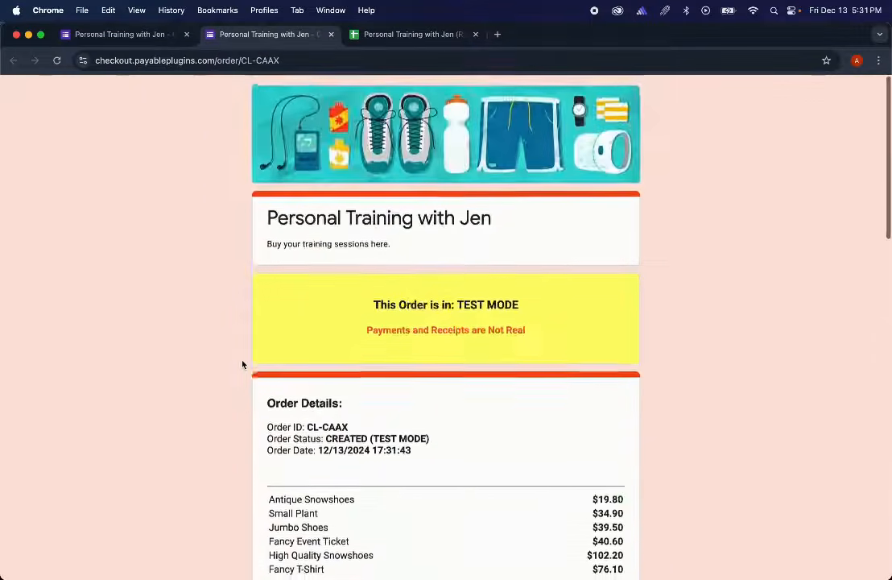
click(330, 34)
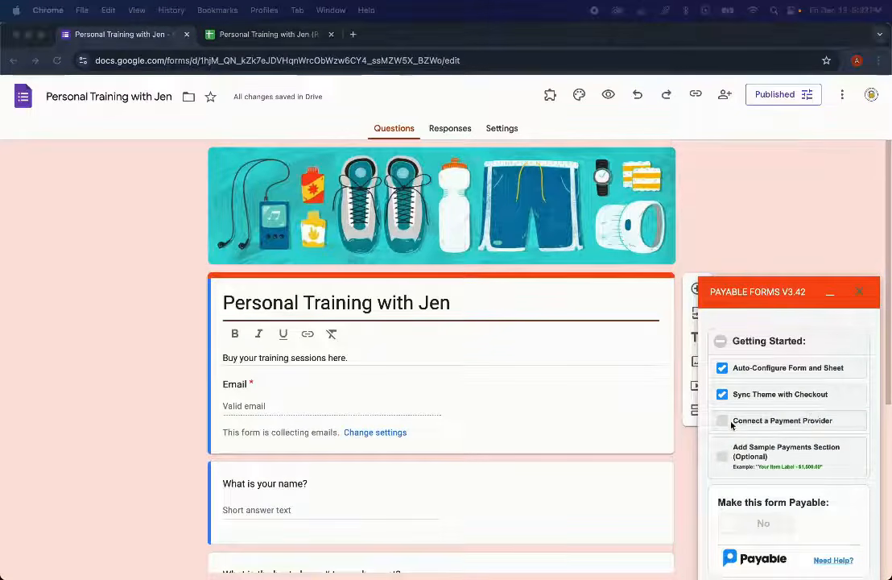
- Start connecting a payment provider in Payable Forms and pick Square from the provider options
click(729, 423)
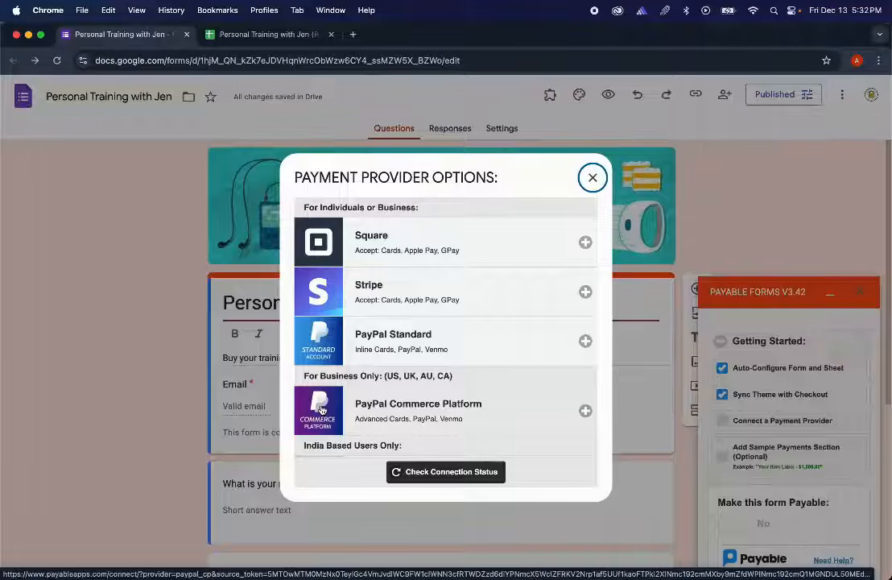
scroll(322, 403, down, 4)
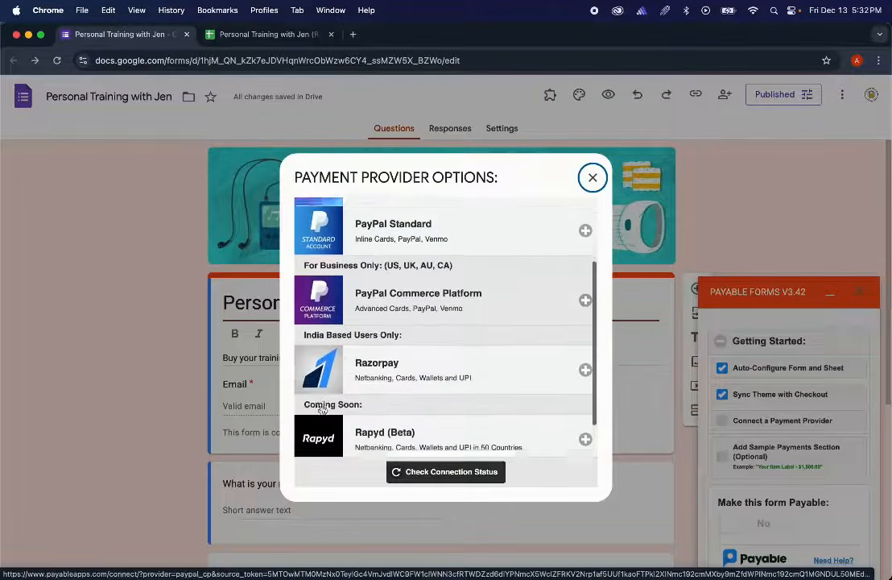
scroll(326, 360, down, 3)
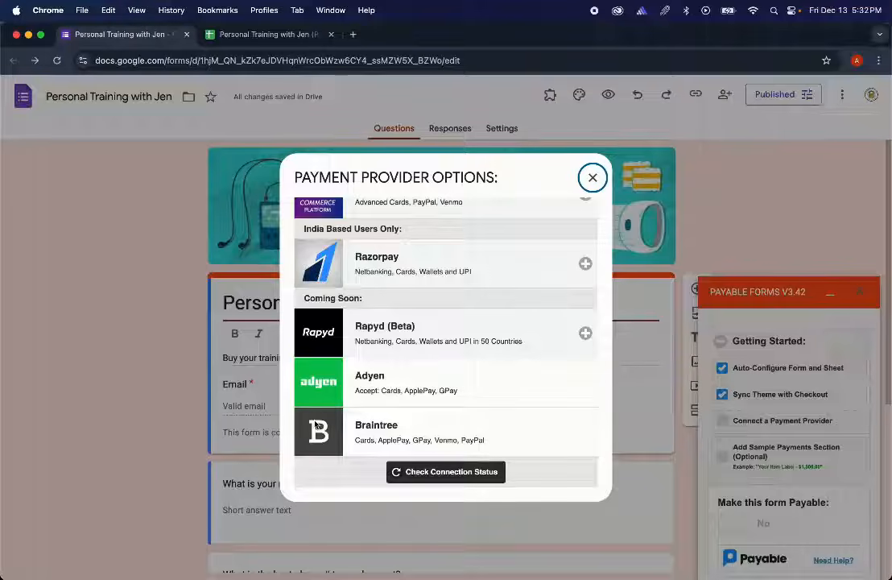
scroll(347, 386, up, 5)
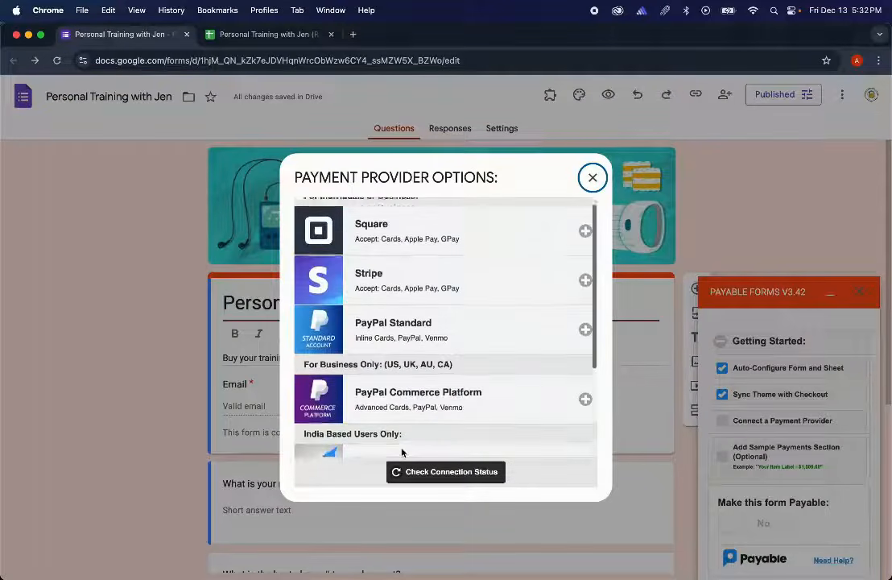
click(420, 255)
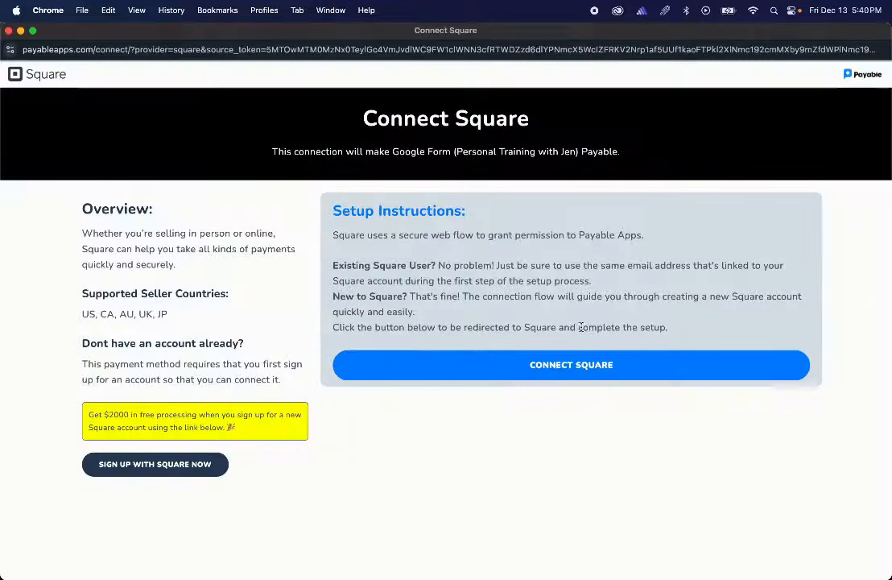
- Connect Square, sign in to the Square account, and close the Square Setup Complete page
click(620, 366)
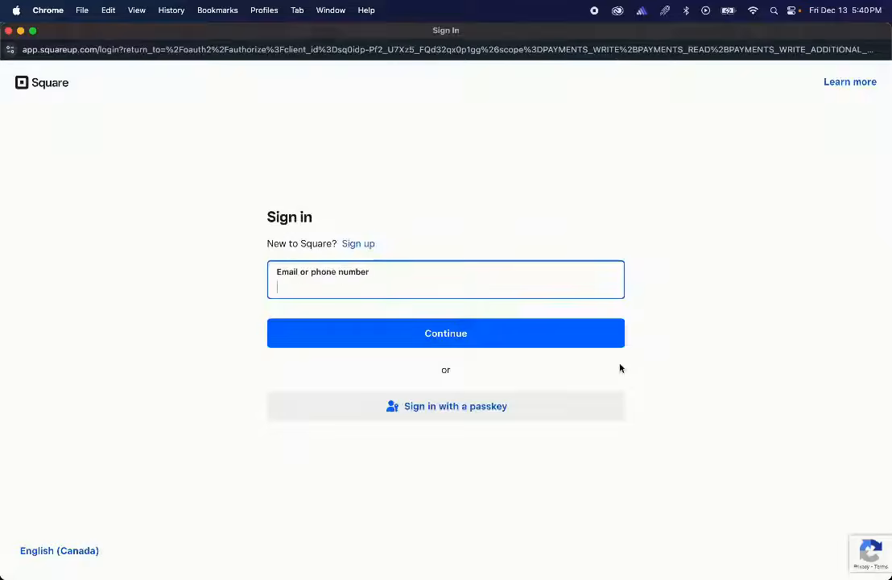
click(765, 231)
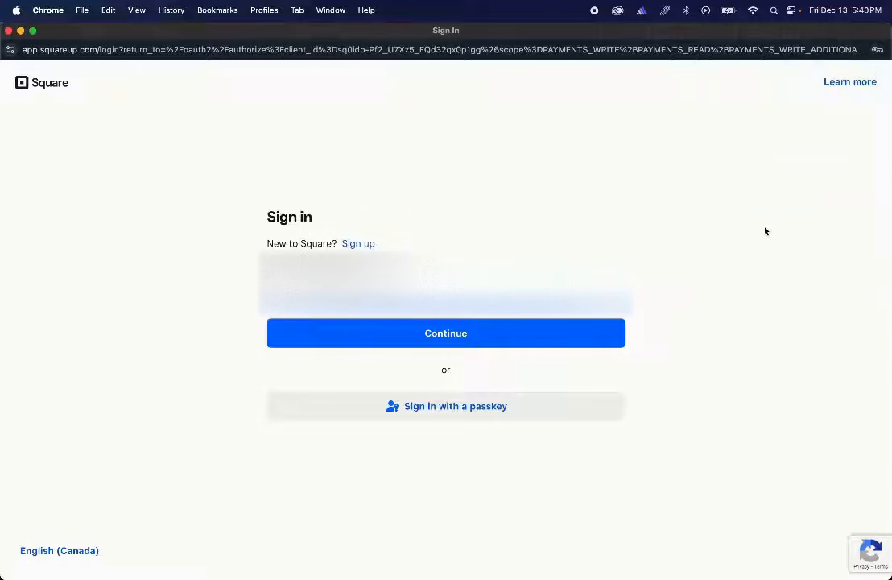
click(534, 334)
click(302, 384)
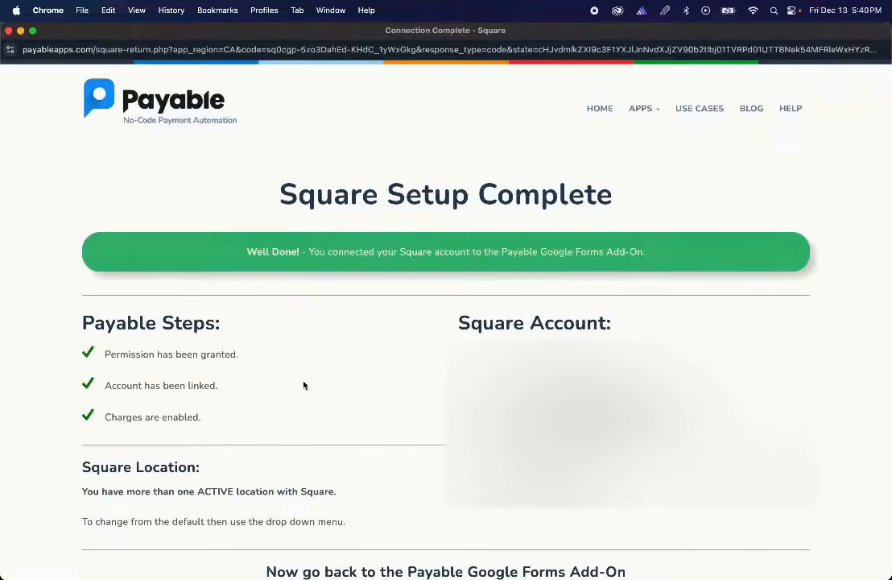
scroll(359, 367, down, 4)
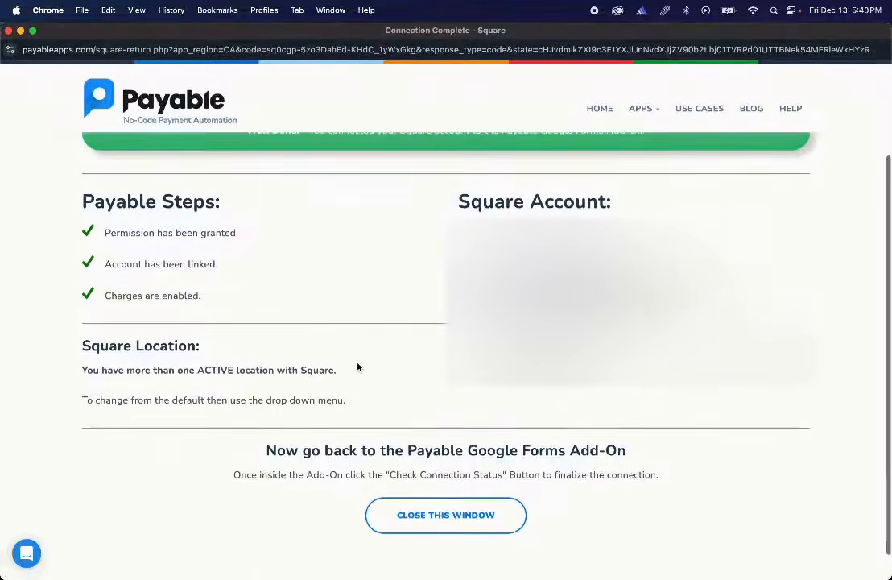
click(424, 484)
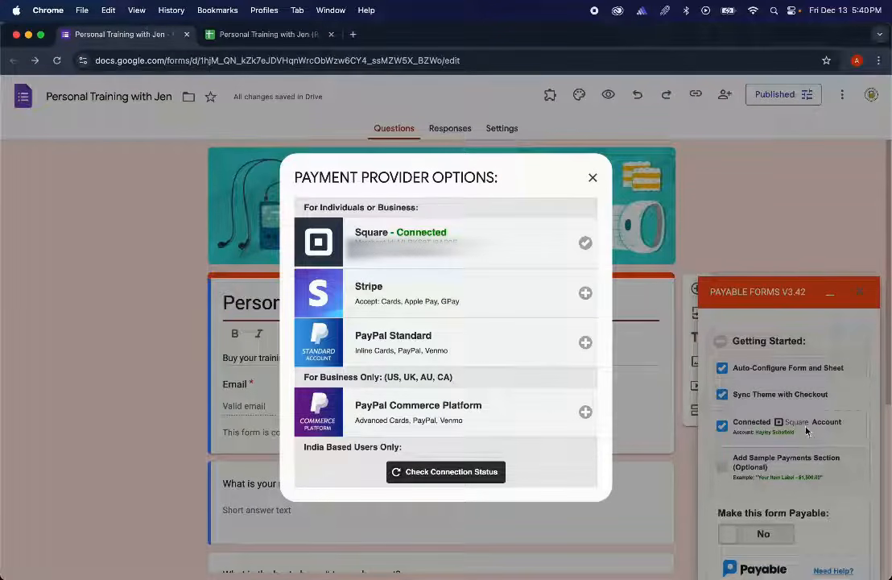
- Close the provider options, add Payable's sample payments section, and dismiss the Sample Questions Added summary
click(591, 177)
click(723, 467)
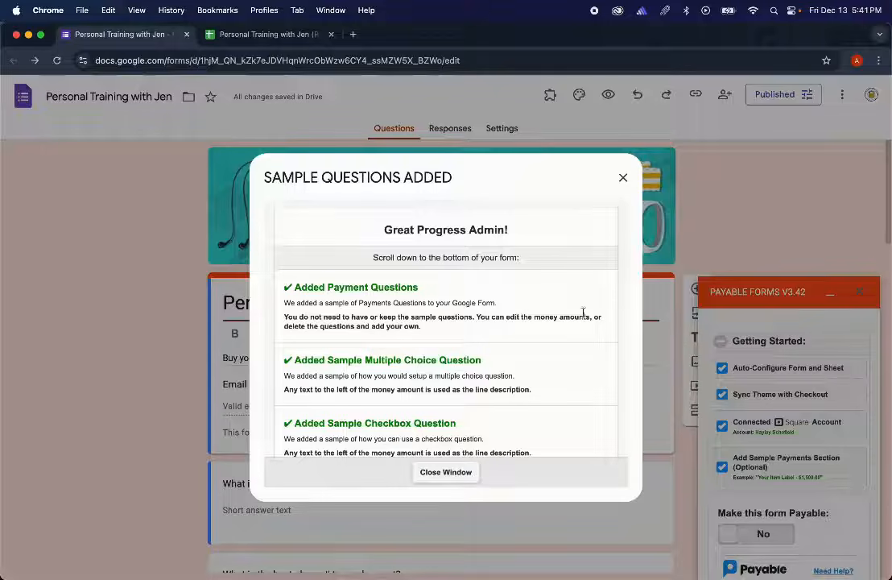
scroll(499, 334, down, 1)
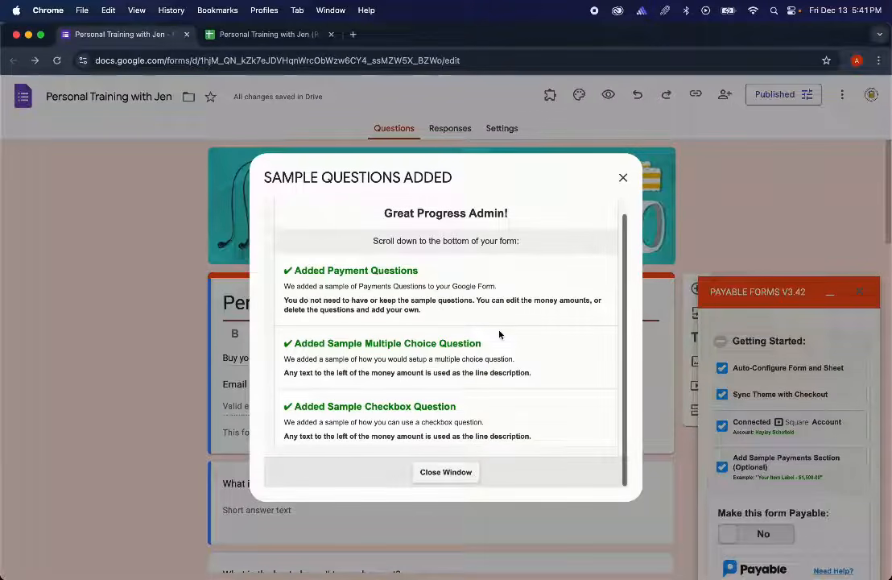
click(625, 176)
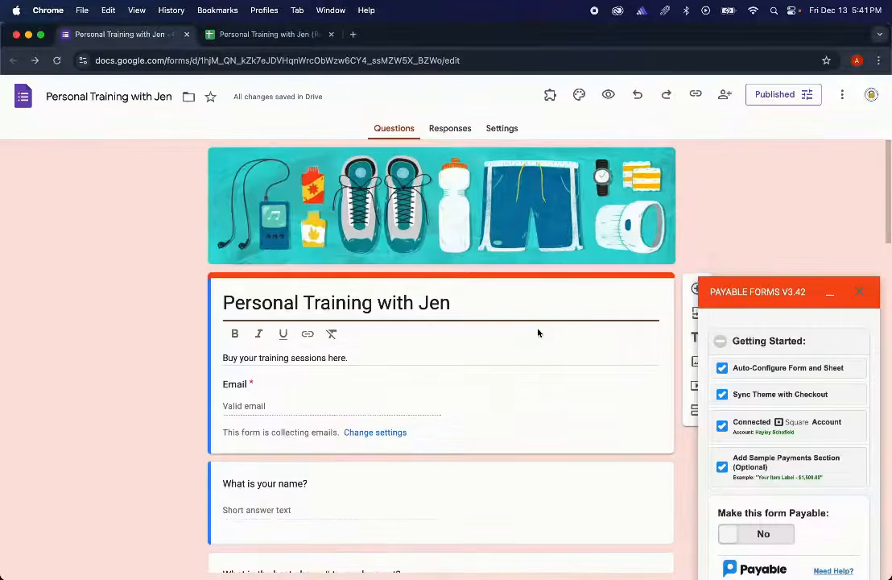
scroll(538, 333, down, 2)
scroll(538, 333, down, 8)
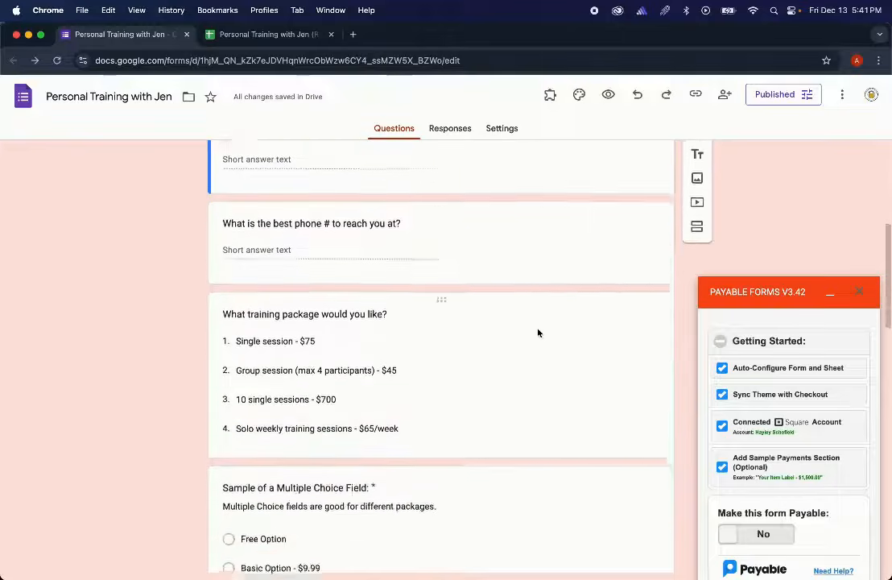
scroll(538, 332, down, 5)
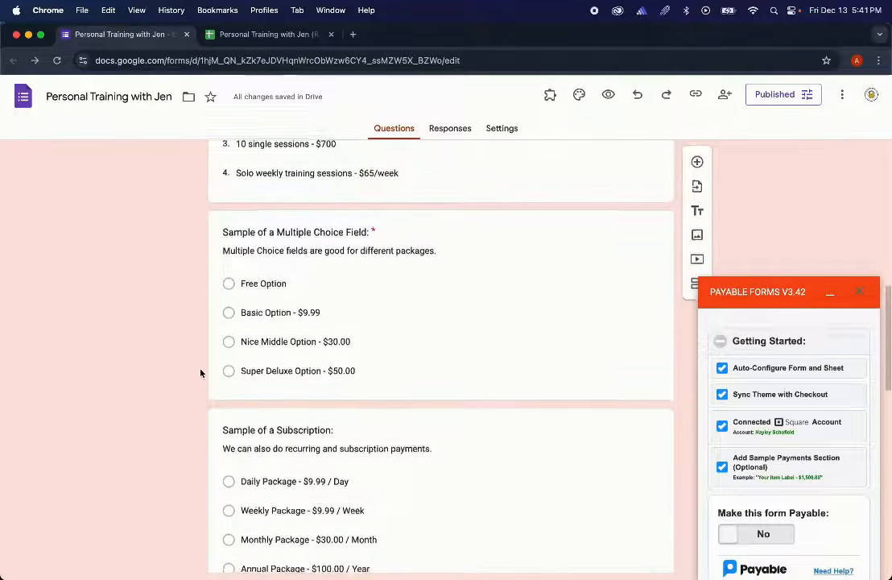
scroll(199, 372, down, 3)
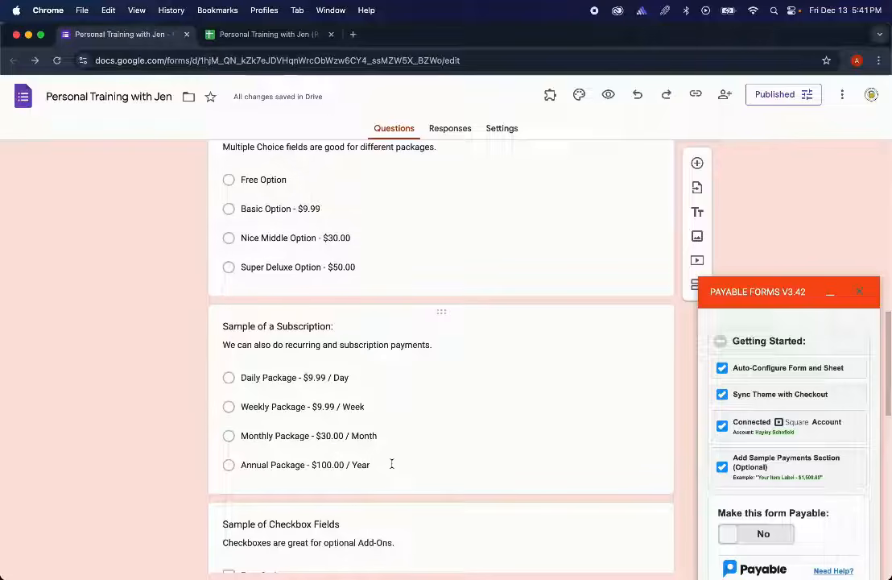
scroll(392, 463, down, 4)
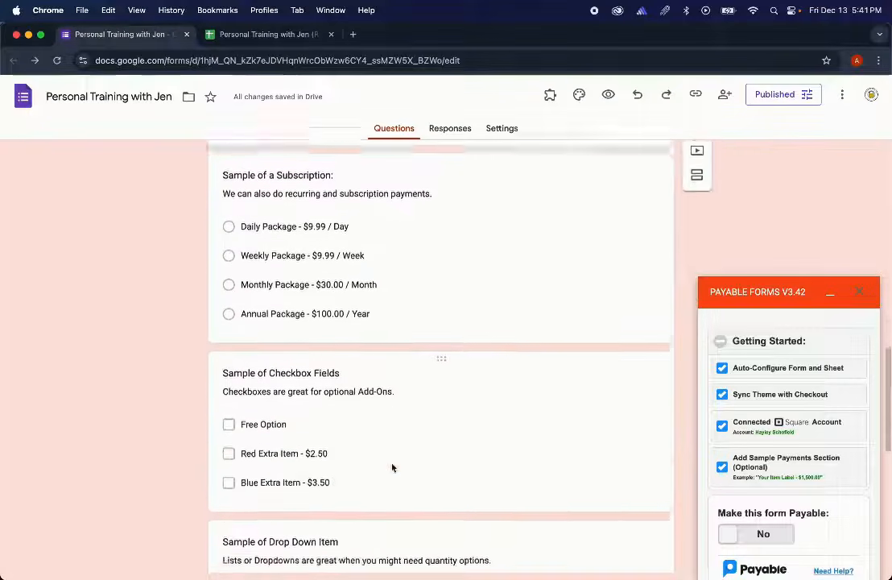
scroll(392, 467, down, 1)
scroll(392, 465, down, 2)
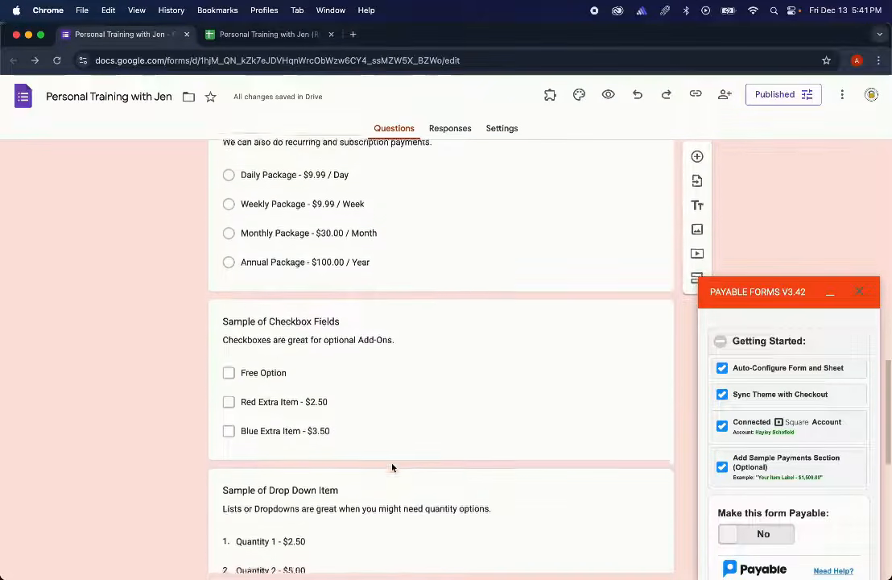
scroll(392, 464, down, 1)
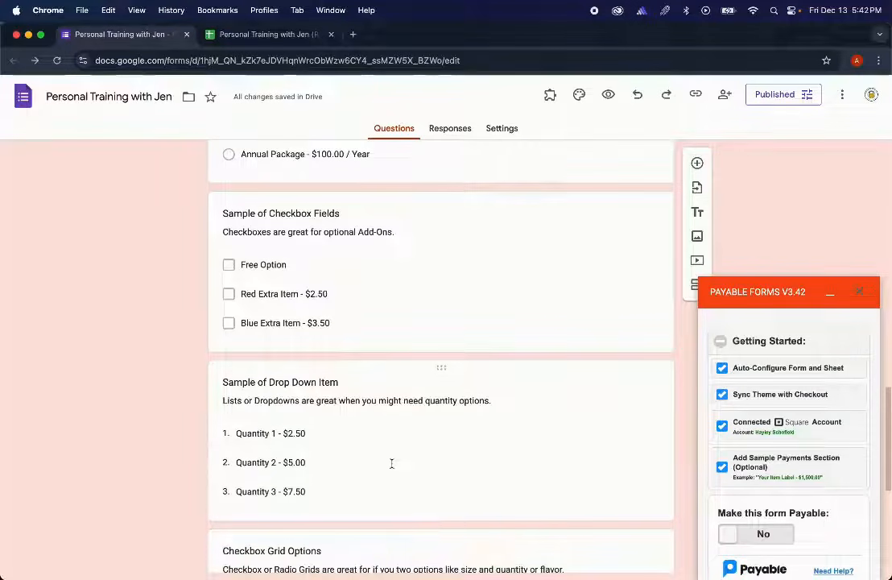
scroll(392, 464, down, 5)
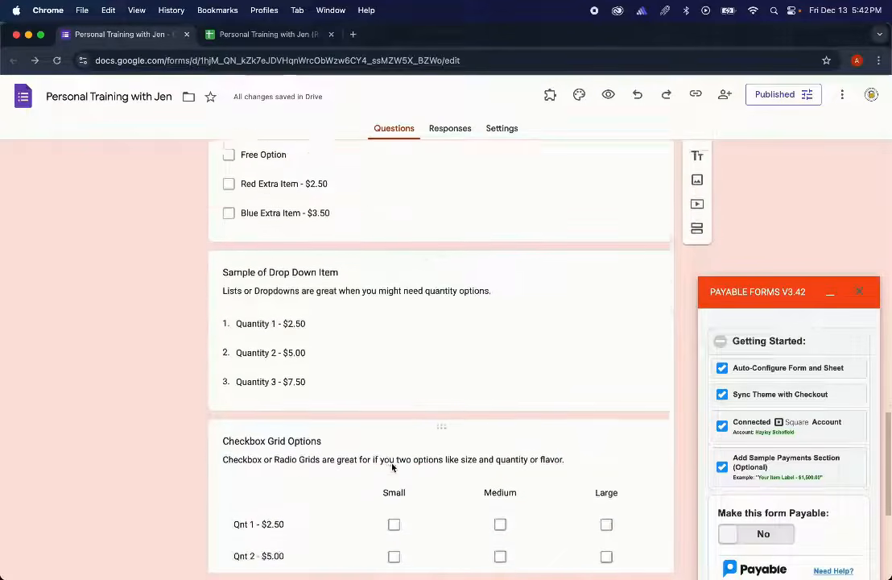
scroll(393, 466, down, 1)
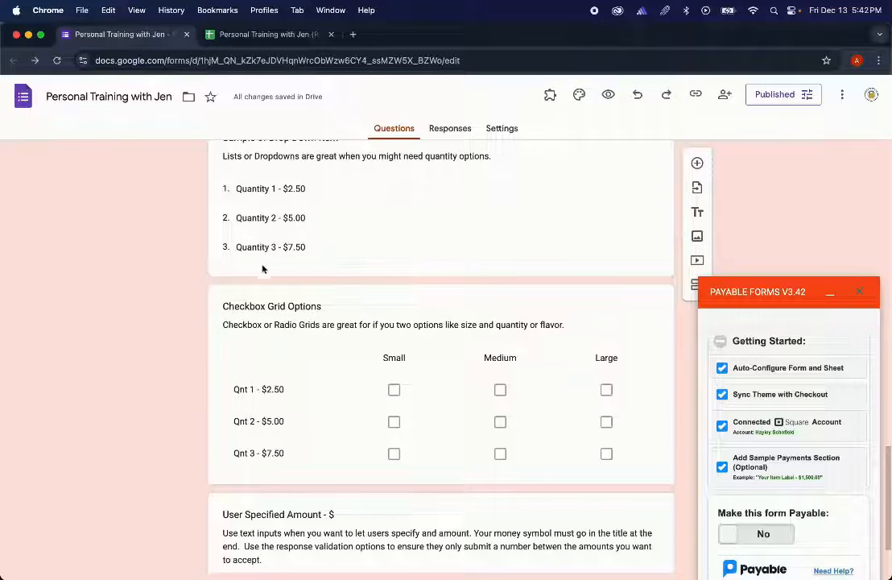
scroll(265, 345, down, 3)
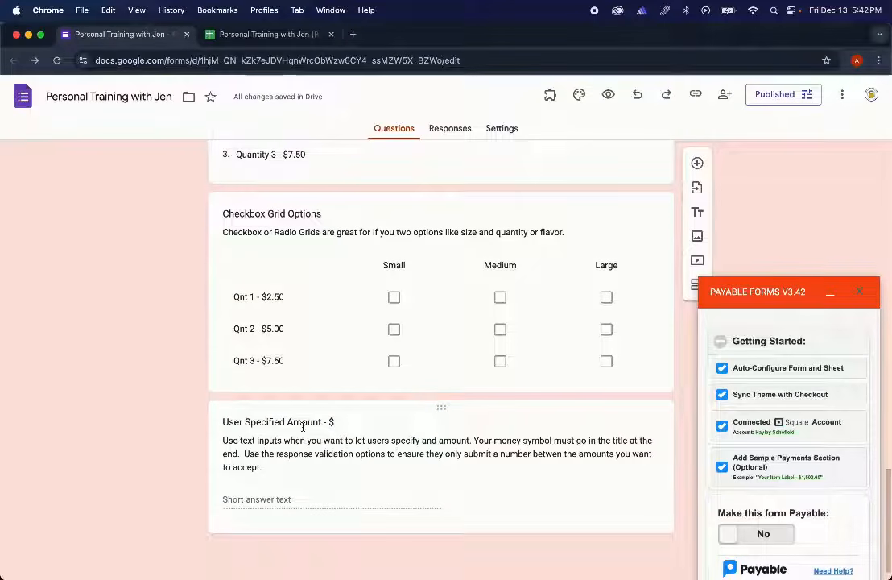
- Delete the User Specified Amount, Checkbox Grid, drop-down, checkbox and multiple-choice sample questions
triple_click(387, 480)
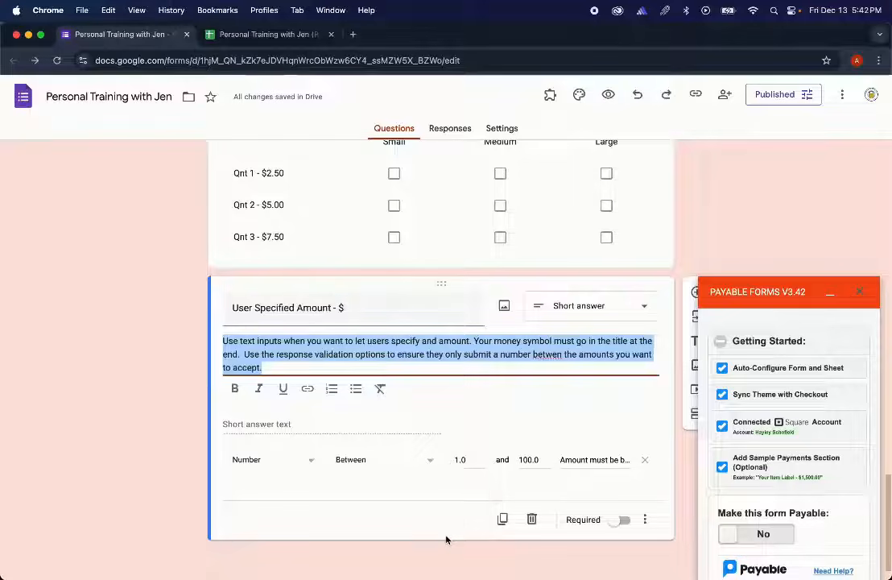
click(532, 520)
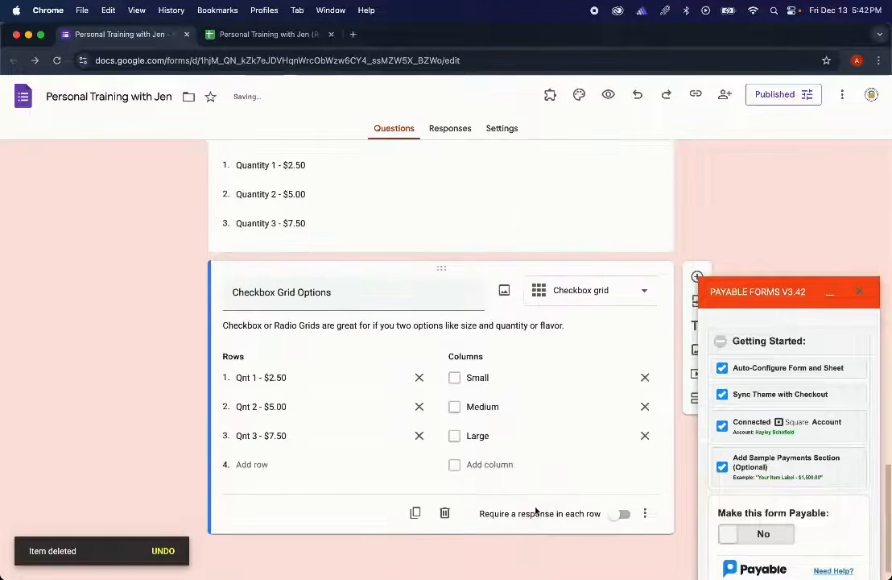
click(445, 513)
click(530, 512)
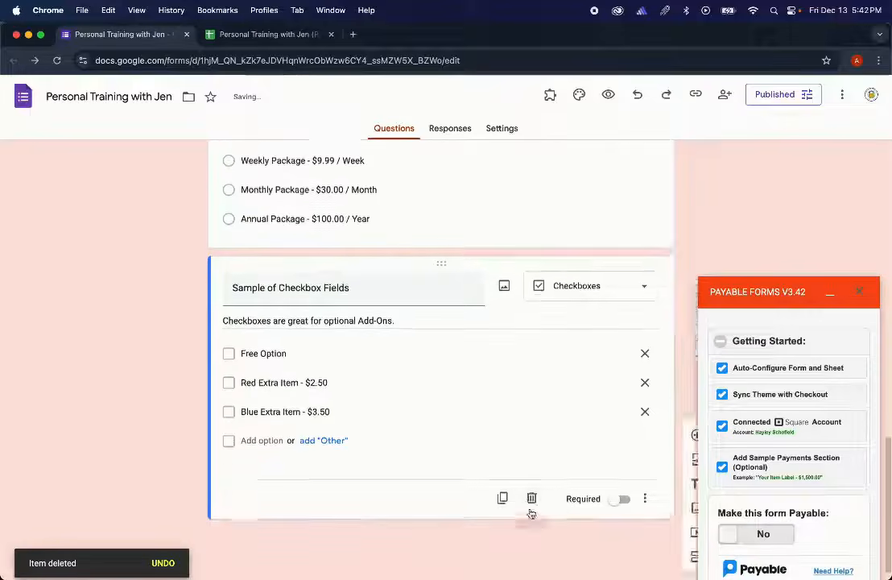
click(532, 512)
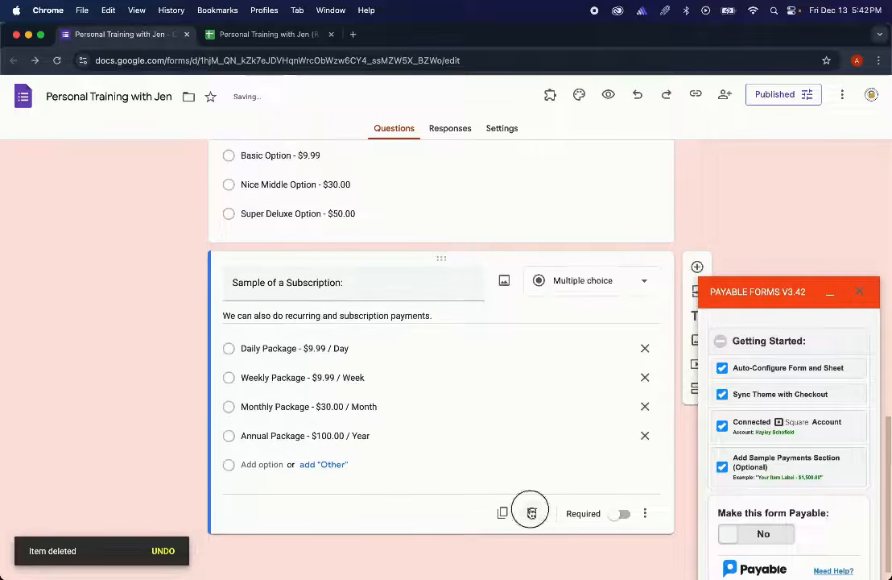
click(531, 512)
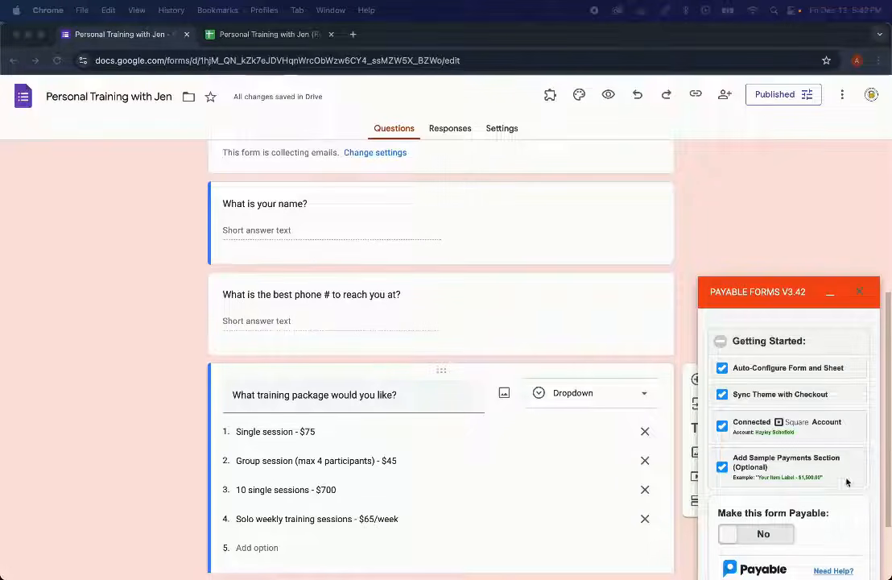
- Switch 'Make this form Payable' to Yes in testing mode, then open the live form
click(755, 535)
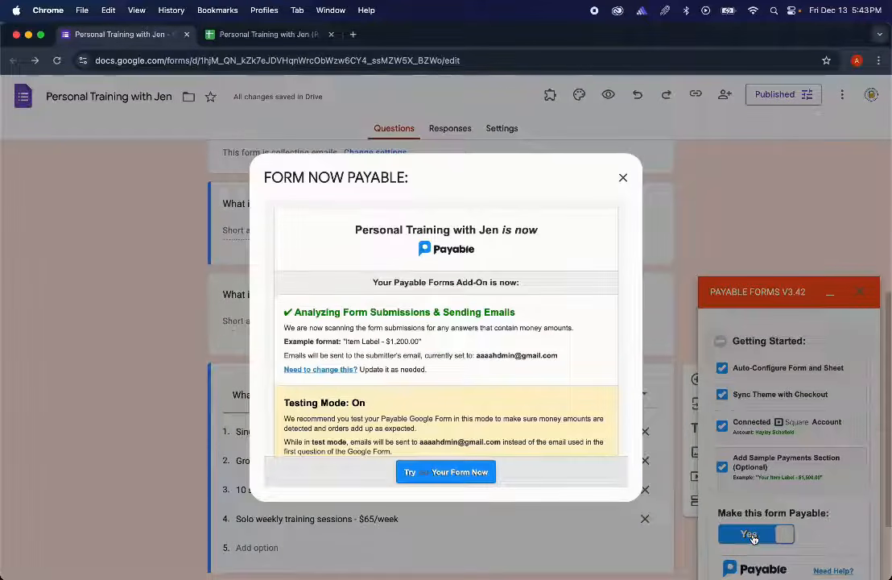
scroll(497, 338, down, 3)
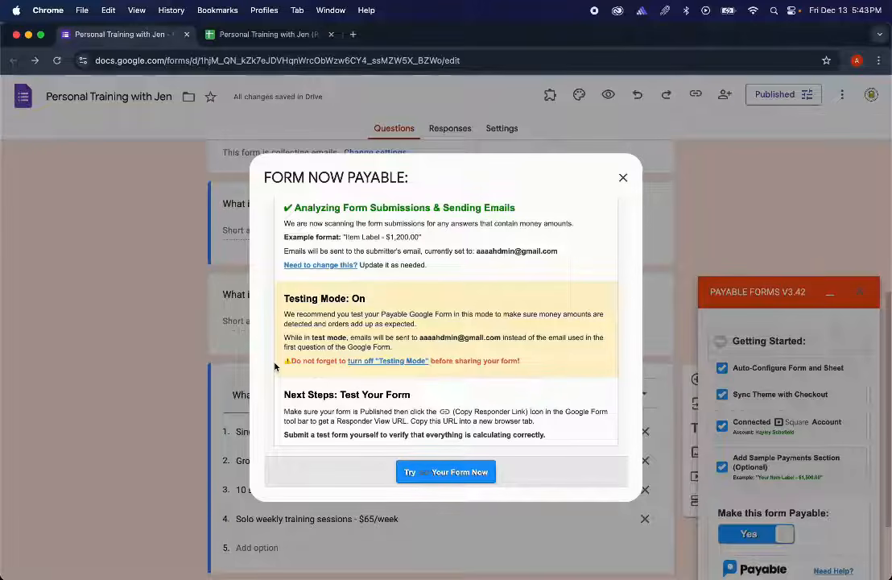
click(485, 480)
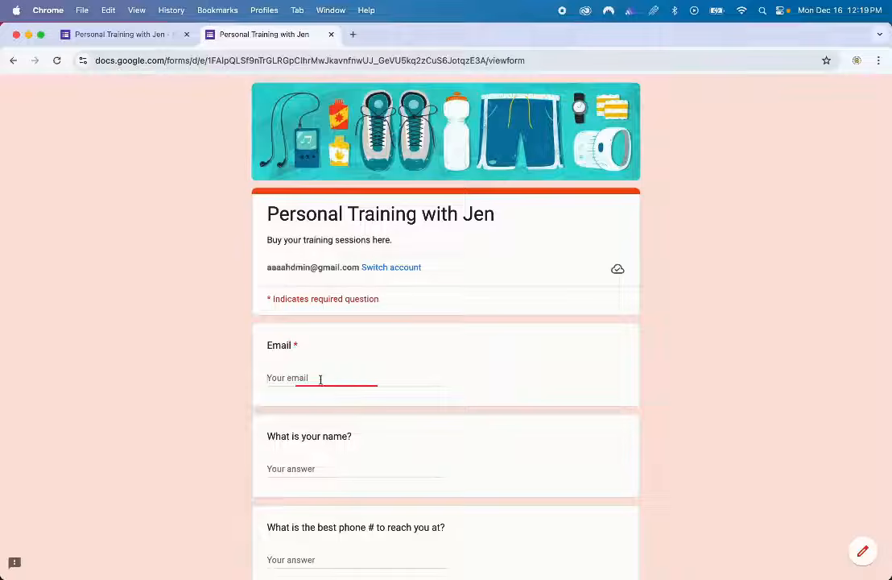
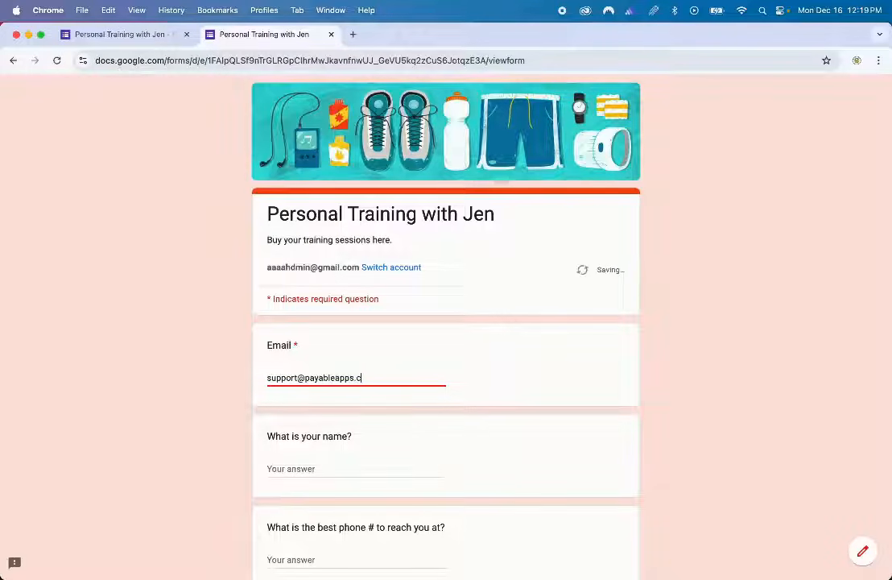
- Submit a test response with e-mail, name and phone, choosing Single session - $75 and Group session
key(Tab)
text(J)
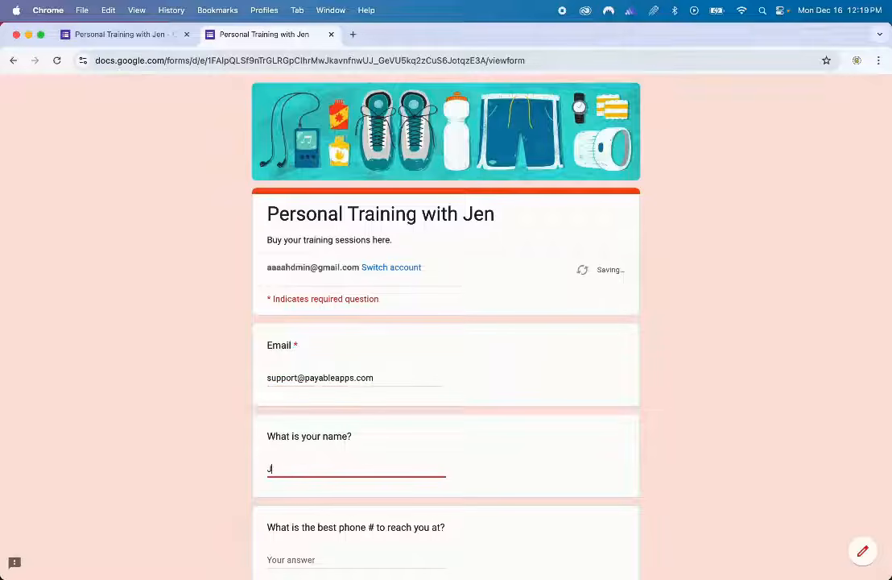
key(Tab)
text(123)
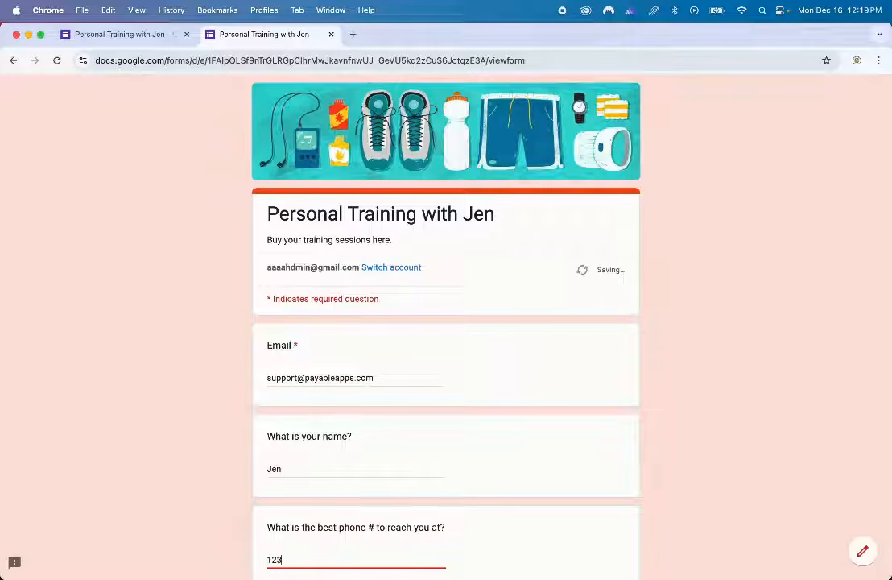
text(4567890)
scroll(322, 383, down, 5)
click(321, 390)
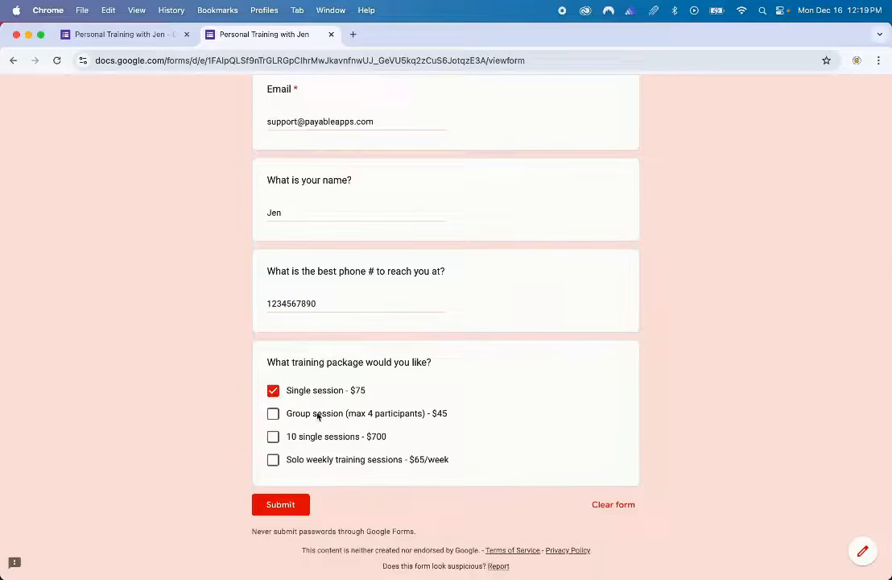
click(319, 416)
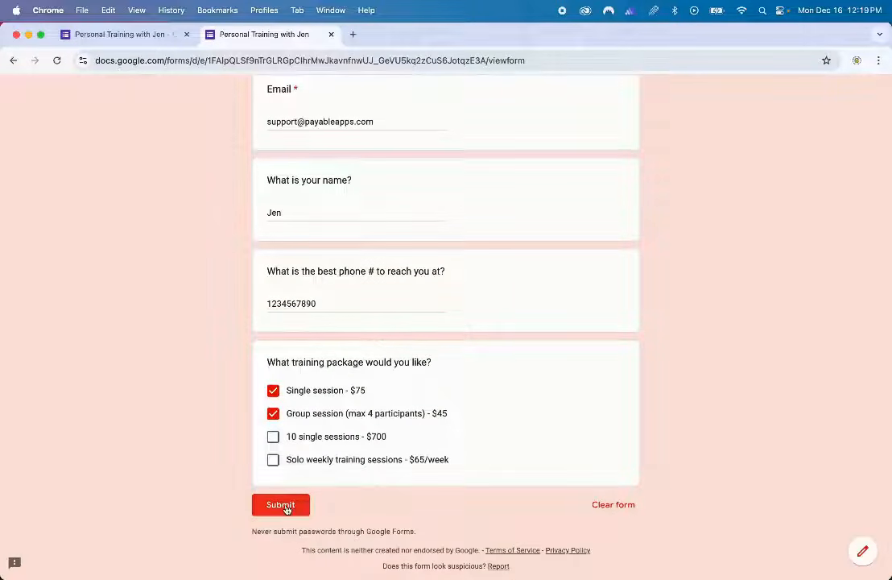
click(286, 506)
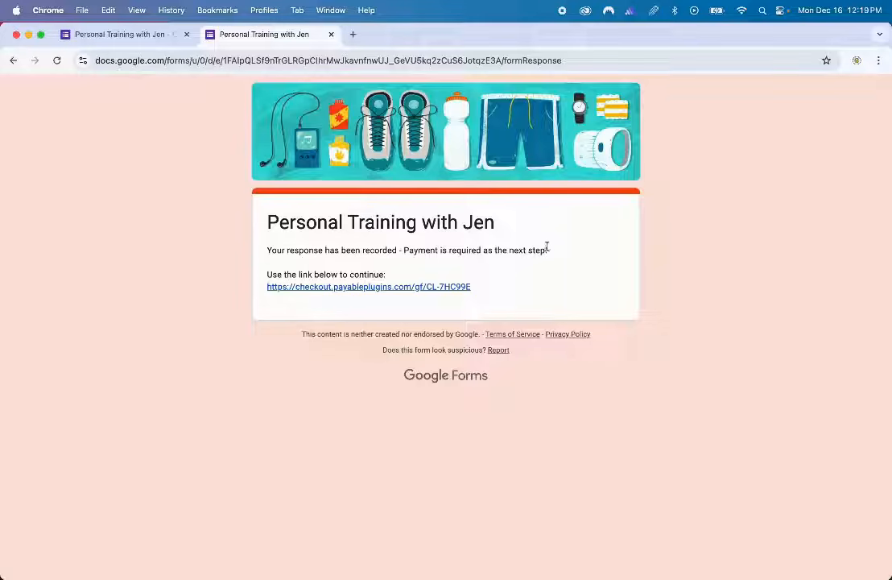
drag(548, 250, 281, 302)
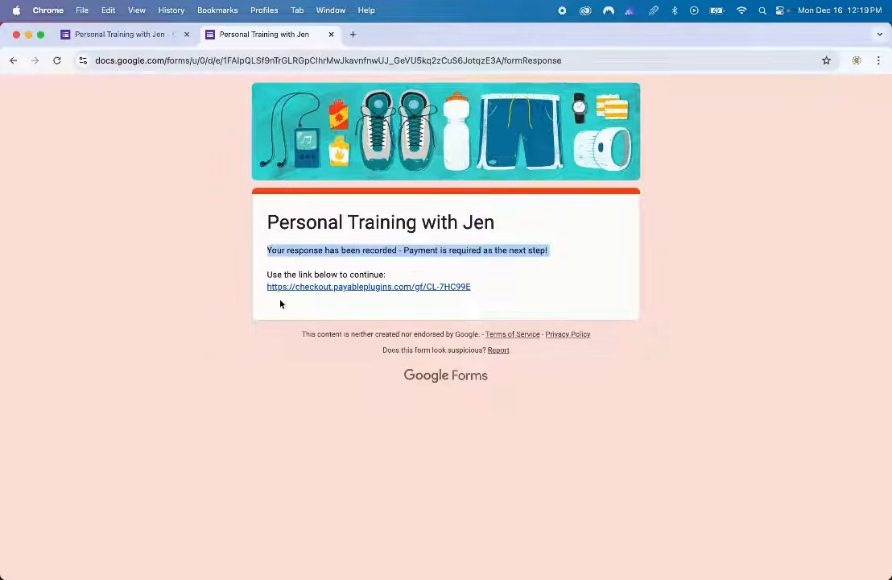
click(299, 315)
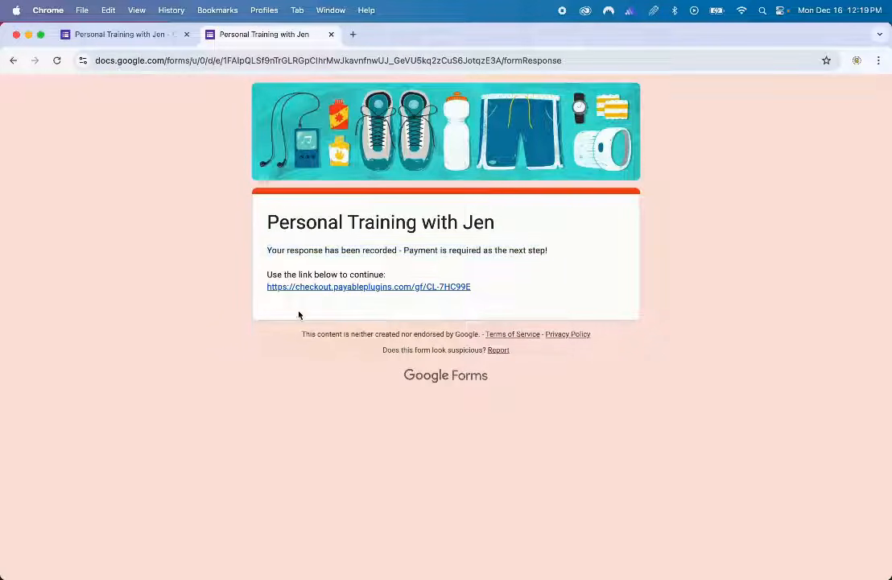
click(357, 287)
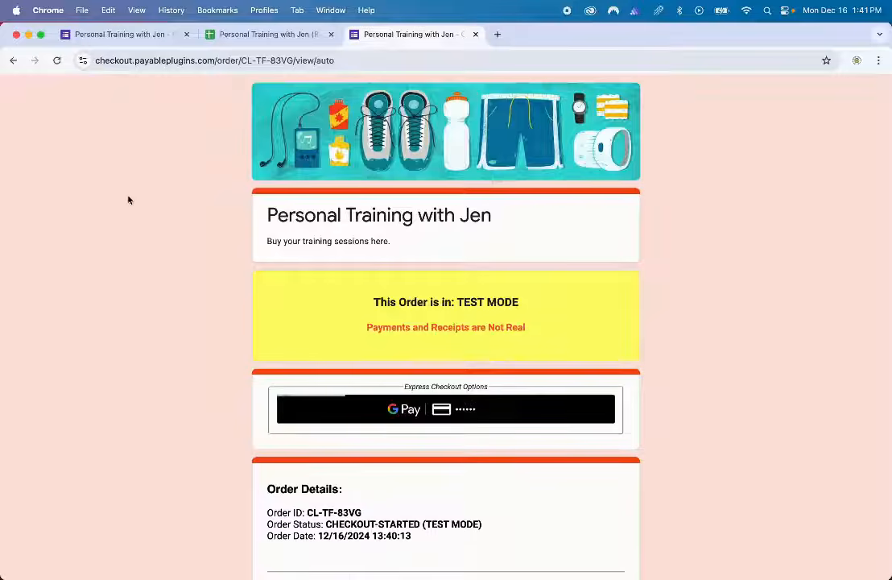
- Review the $120.00 CAD test checkout and test cards, then make the contact details editable
scroll(128, 199, down, 3)
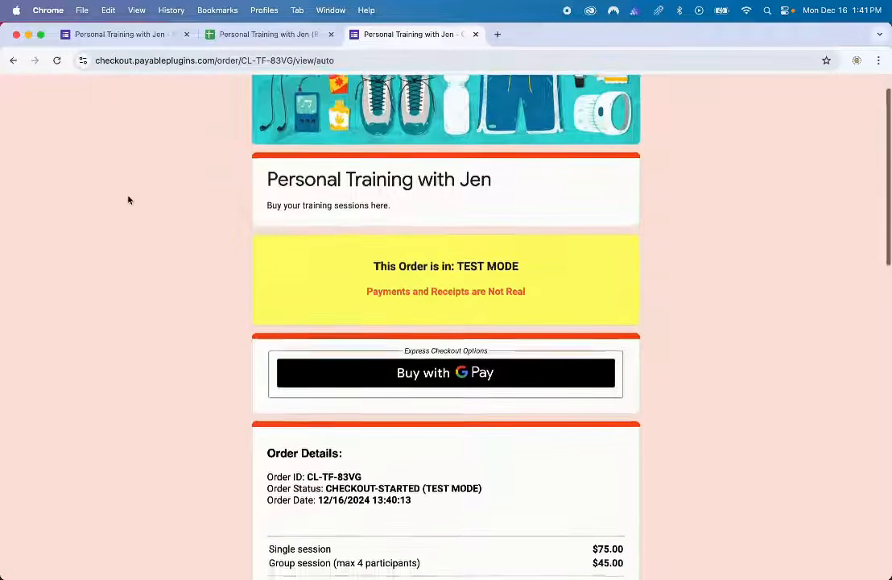
scroll(129, 200, down, 2)
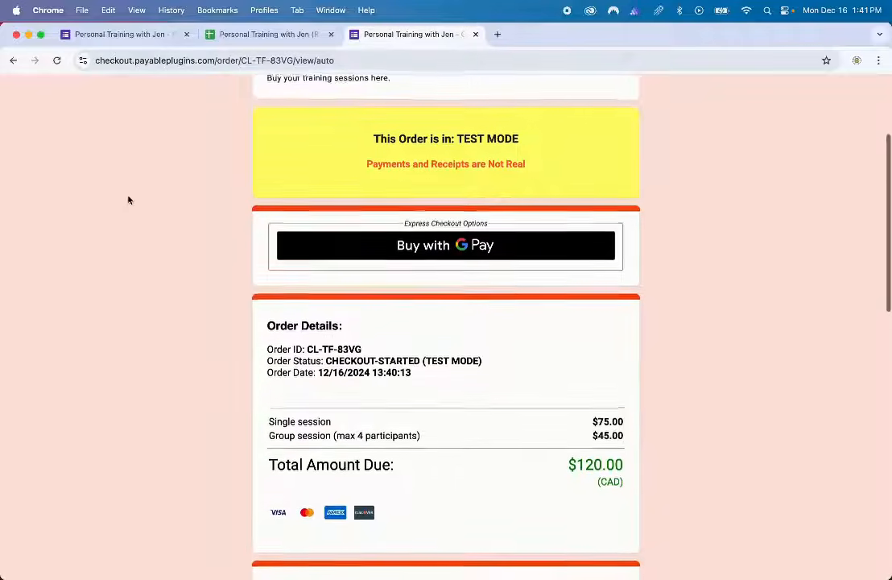
scroll(128, 199, down, 2)
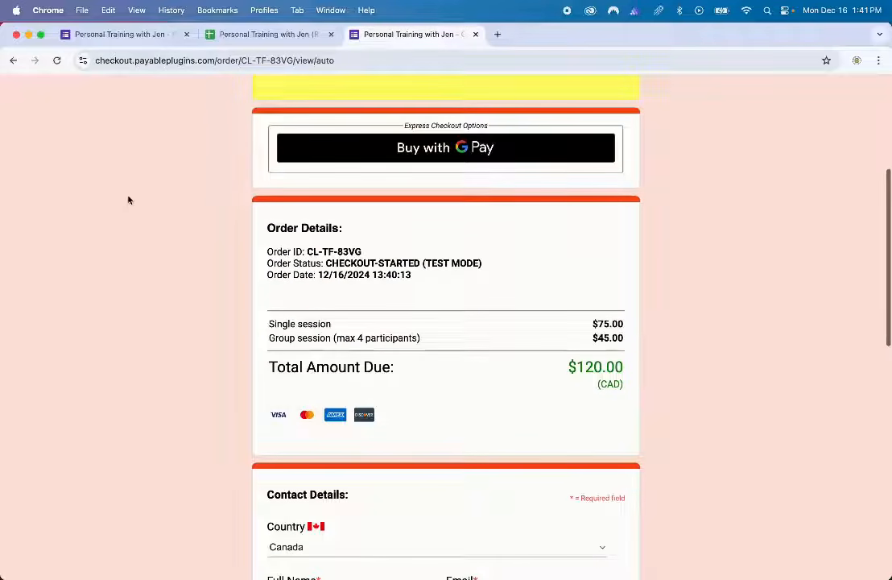
scroll(128, 200, down, 1)
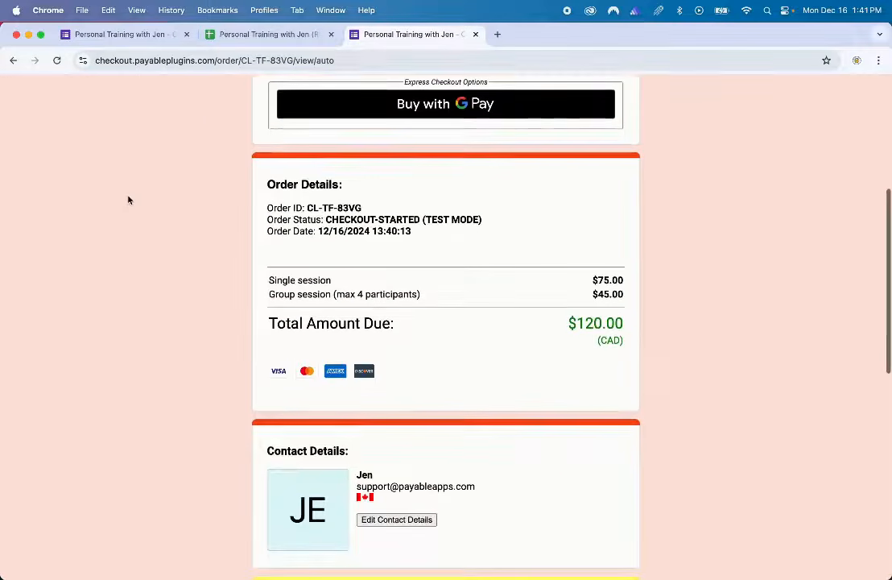
scroll(128, 199, down, 4)
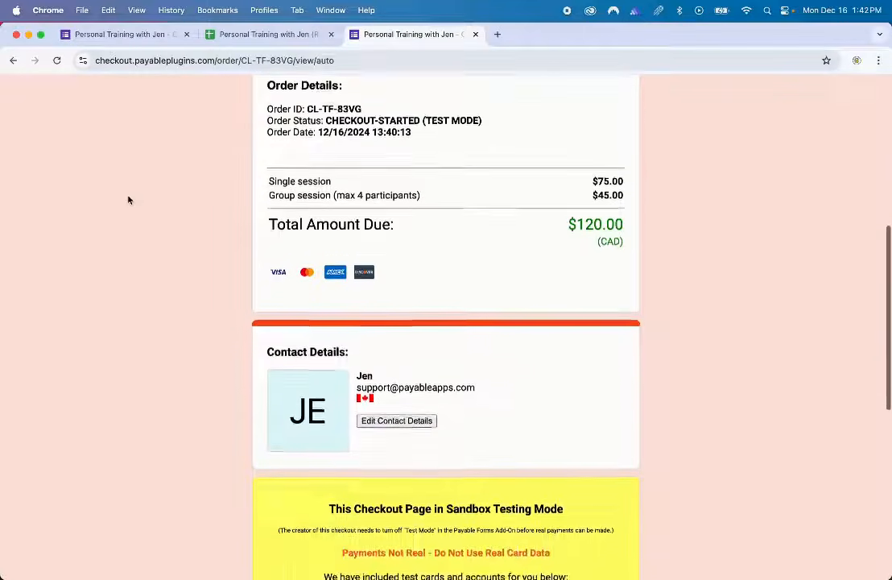
scroll(128, 200, down, 4)
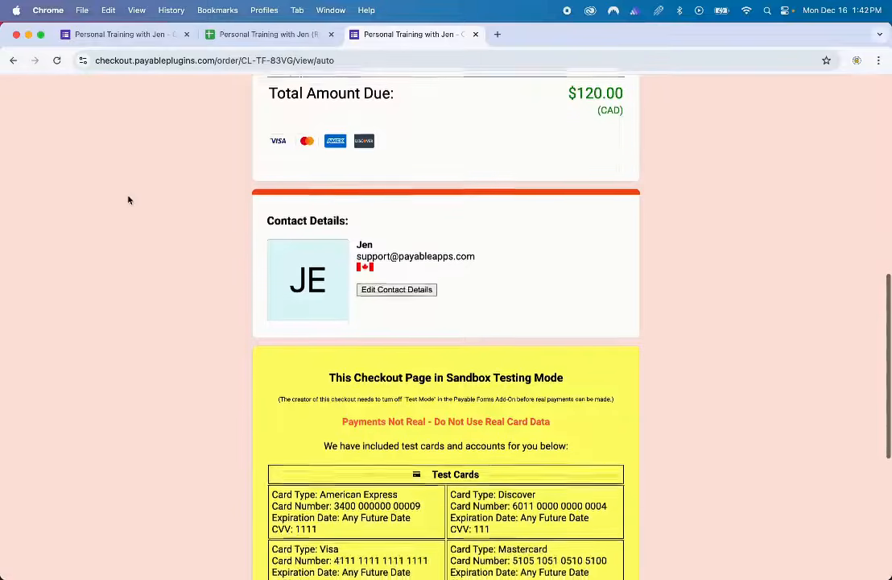
scroll(128, 200, down, 3)
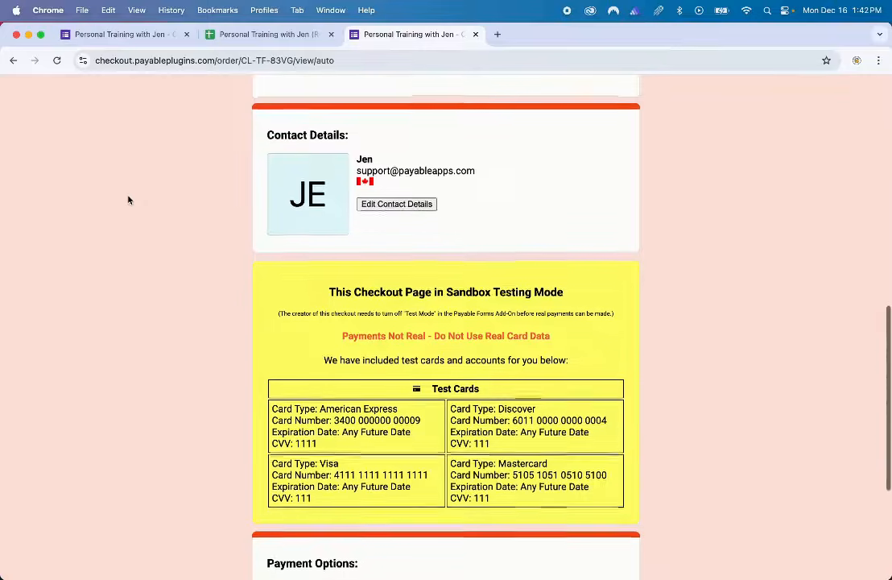
scroll(128, 200, down, 3)
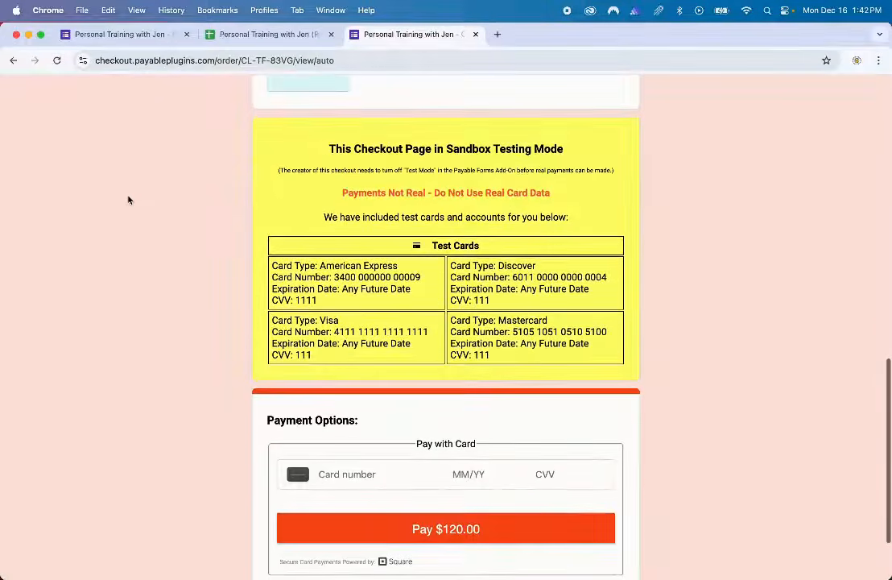
scroll(128, 200, down, 3)
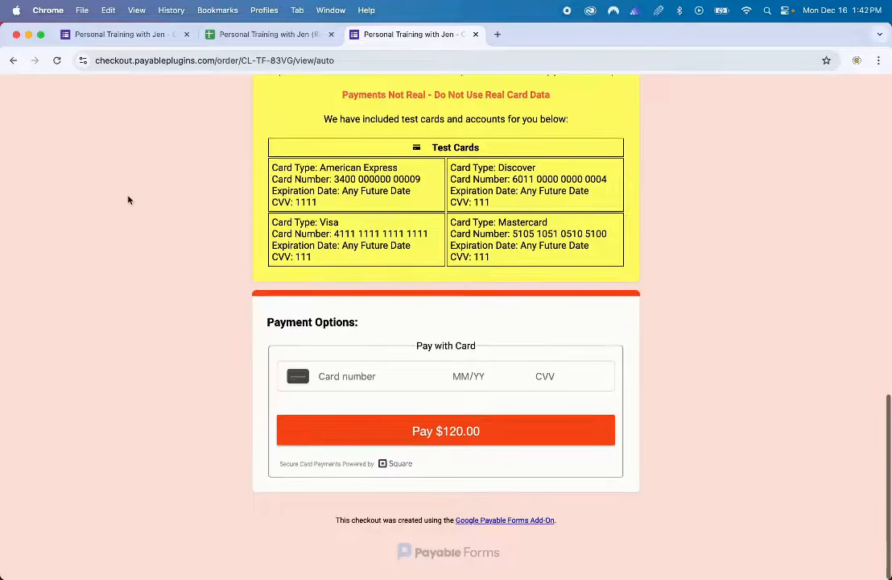
scroll(128, 200, up, 6)
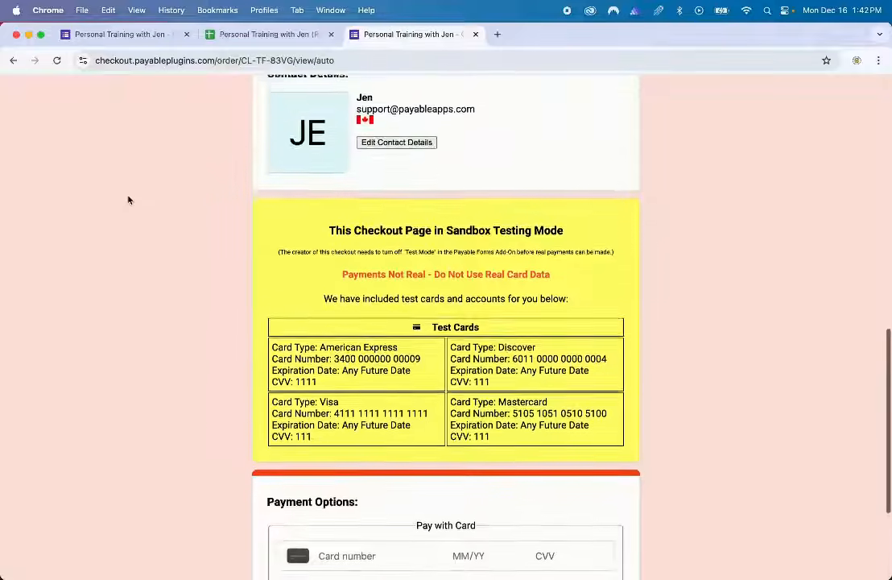
scroll(128, 201, up, 3)
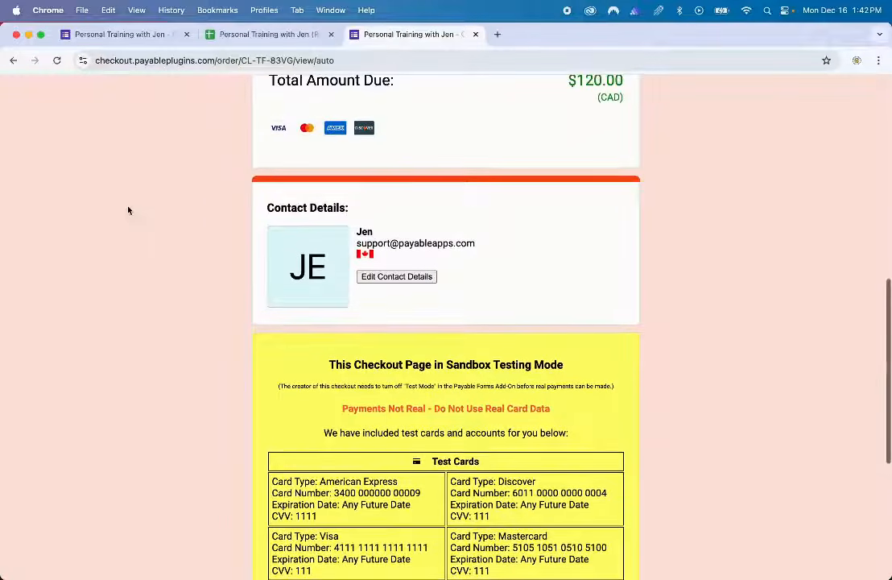
scroll(128, 210, down, 1)
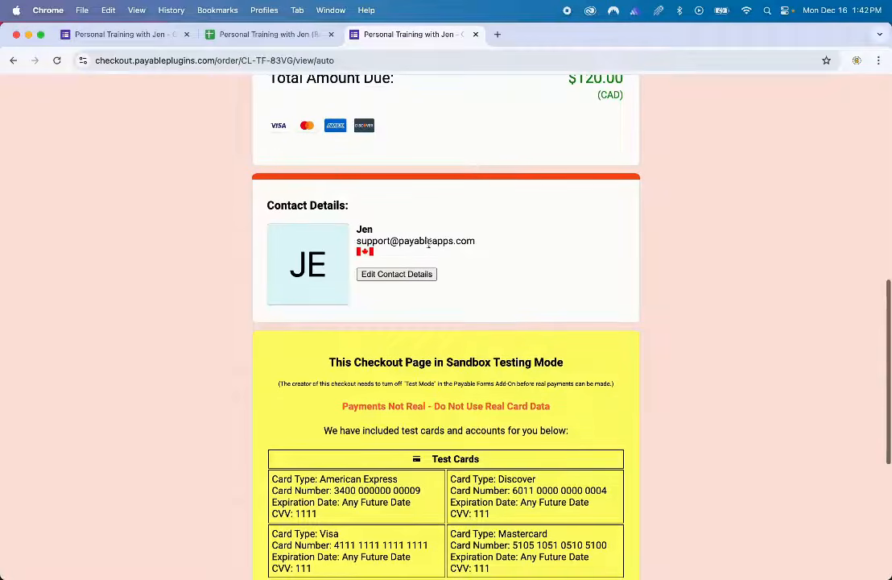
click(406, 275)
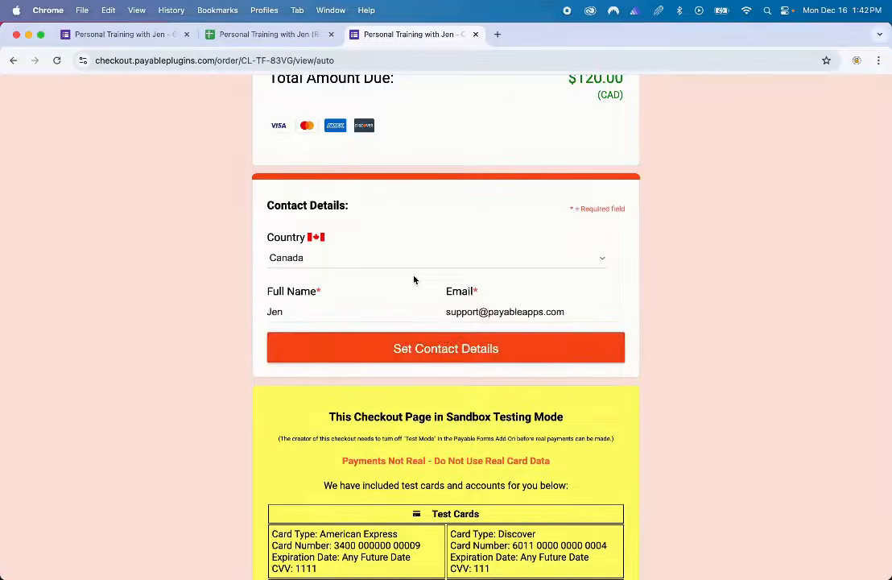
- Replace the Full Name in the checkout contact details and save them with Set Contact Details
click(355, 310)
double_click(355, 311)
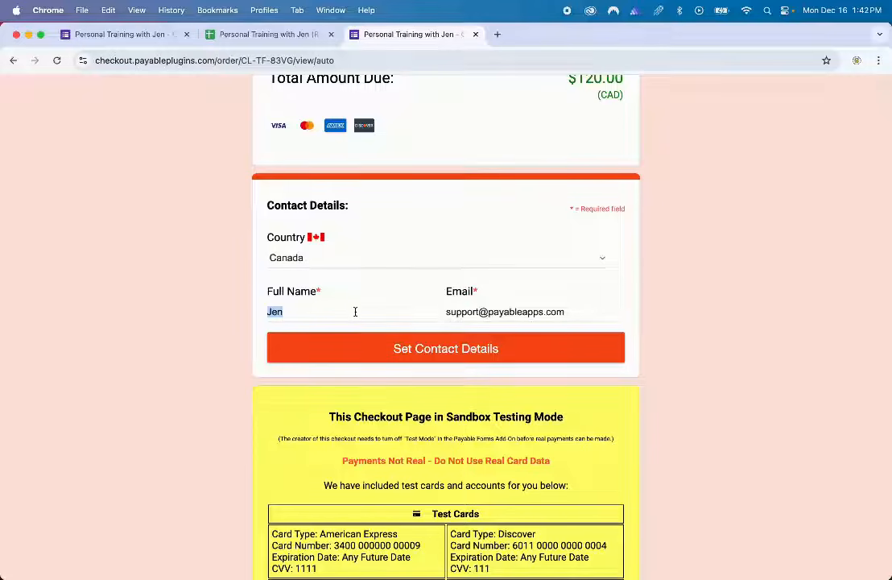
text(Jen)
click(349, 352)
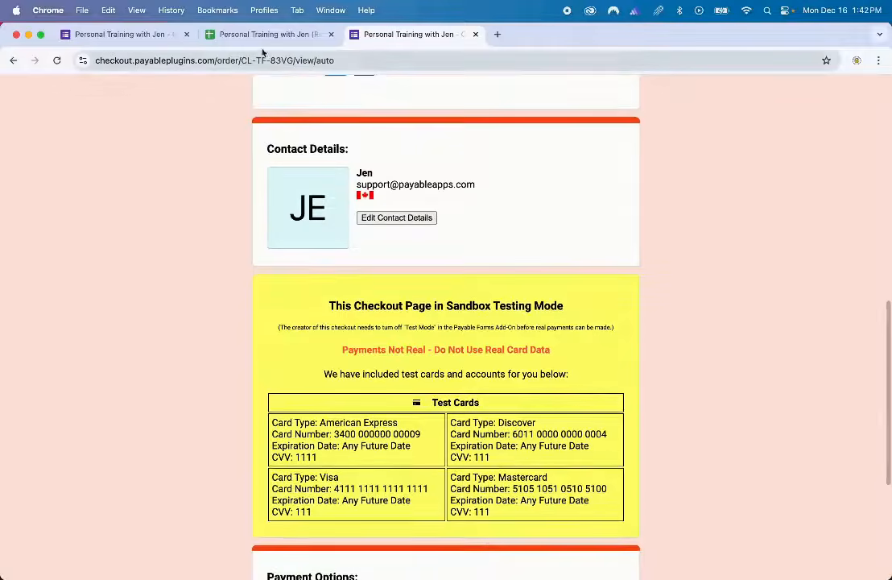
click(256, 34)
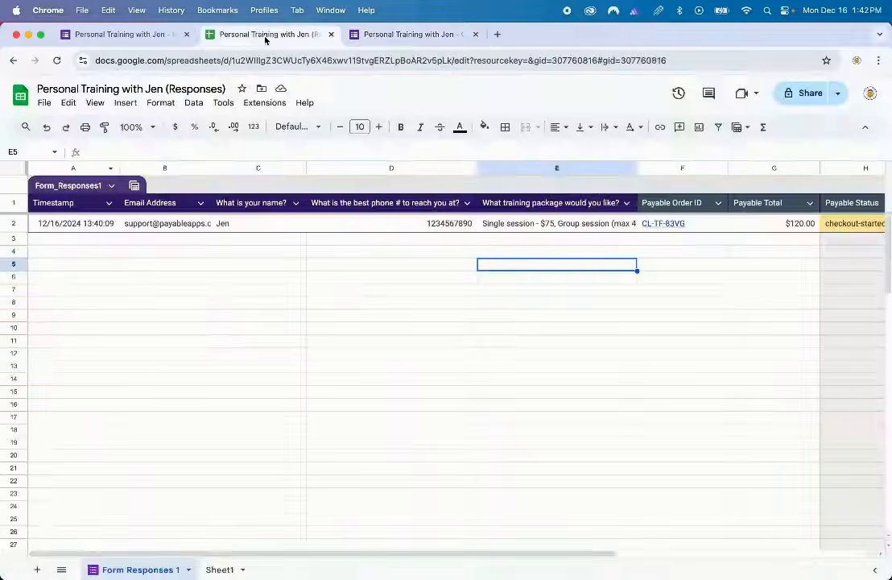
click(98, 224)
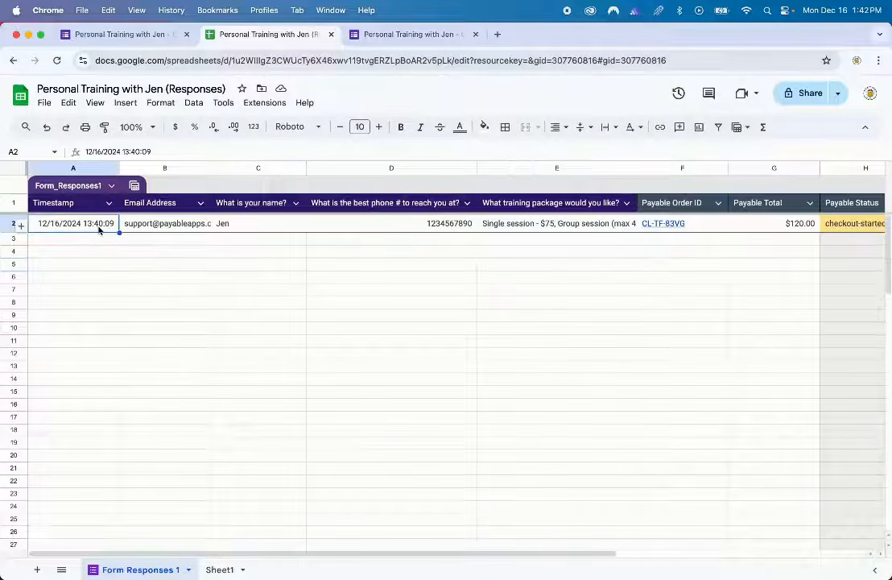
click(157, 234)
click(245, 232)
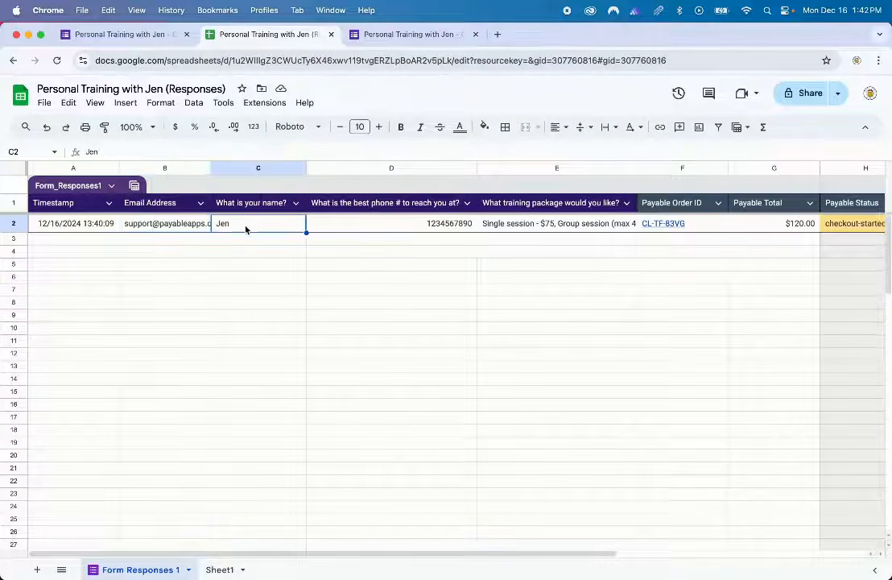
scroll(360, 231, right, 6)
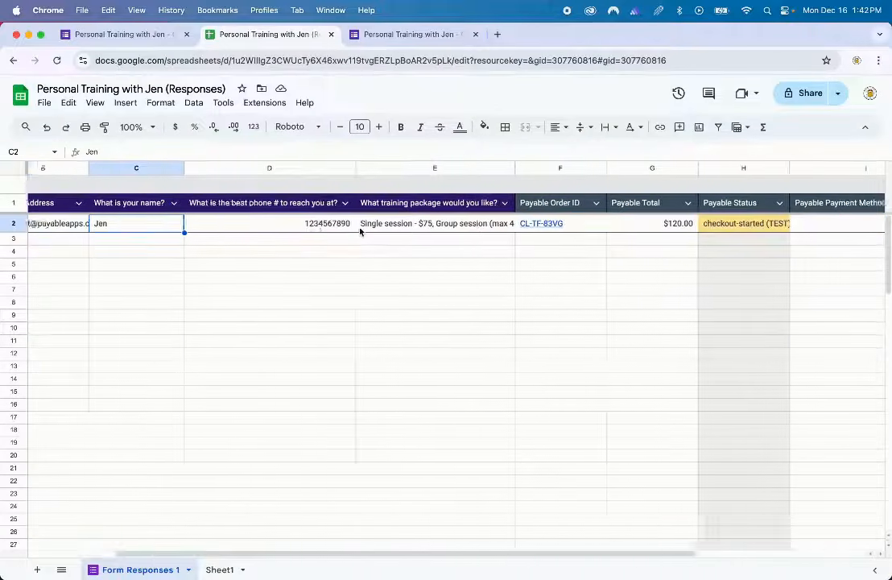
scroll(360, 231, right, 2)
click(406, 229)
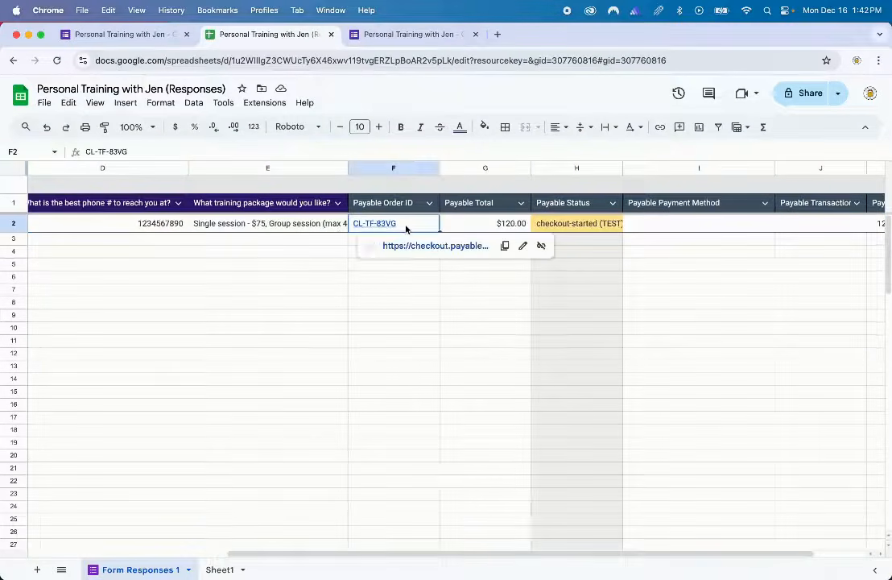
click(476, 223)
click(541, 224)
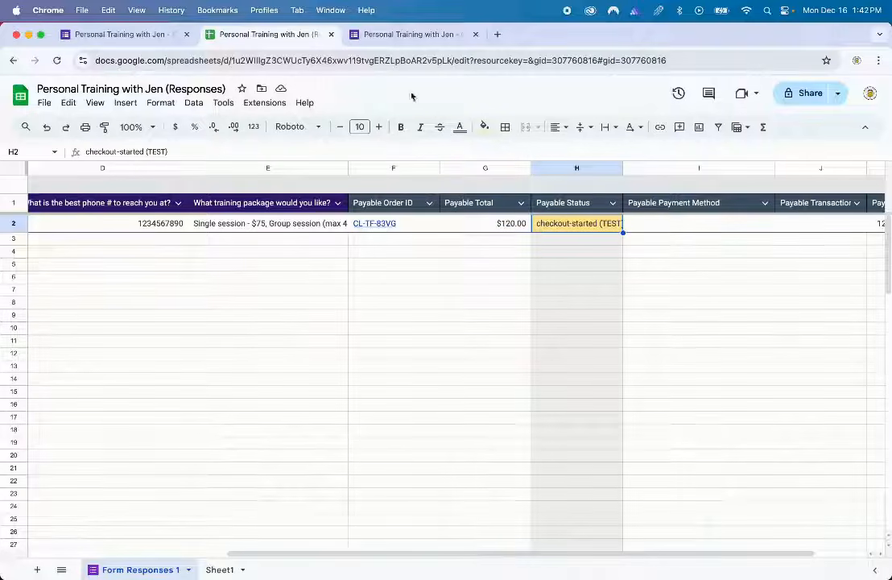
- Enter the American Express test card at checkout with expiry 12/25, CVV 1246 and ZIP 90210
click(430, 35)
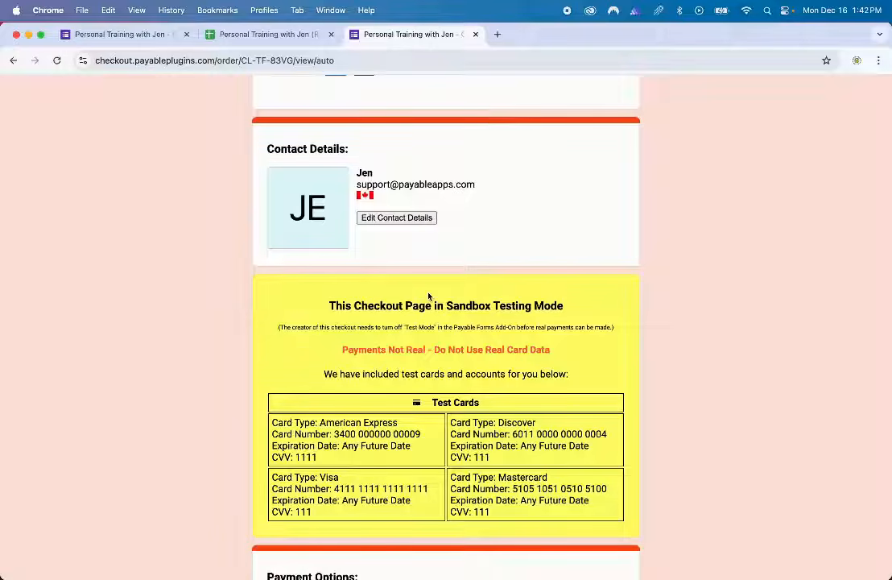
scroll(428, 297, down, 5)
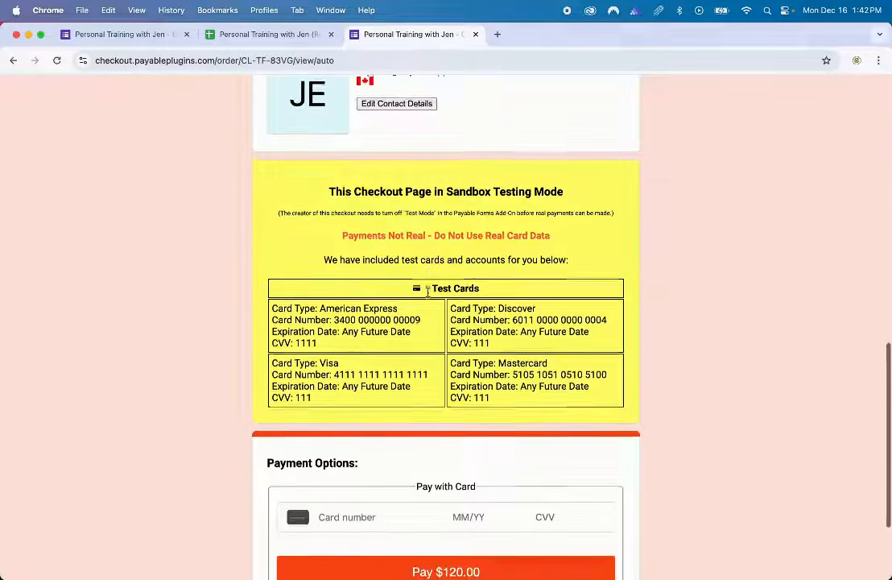
scroll(428, 292, down, 1)
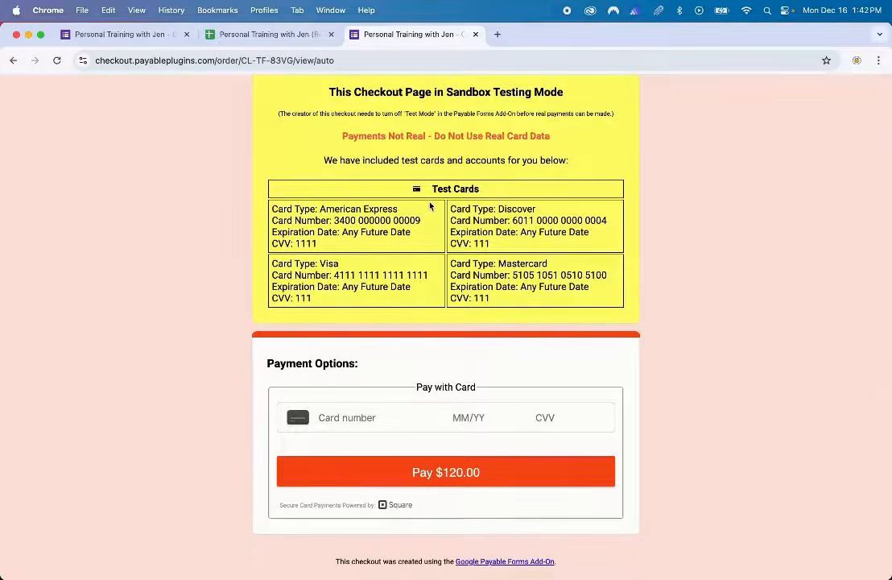
drag(425, 219, 334, 220)
key(super+c)
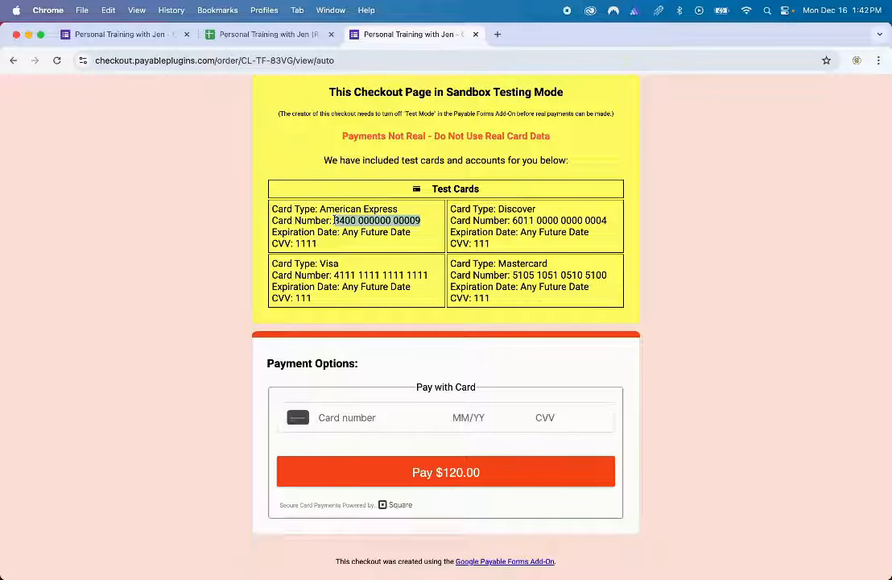
click(320, 417)
key(super+v)
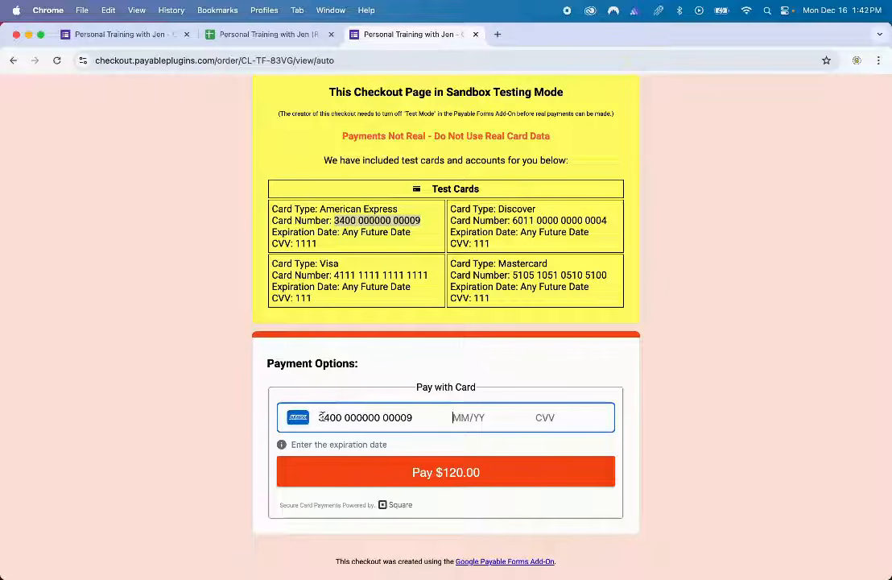
text(12/25 )
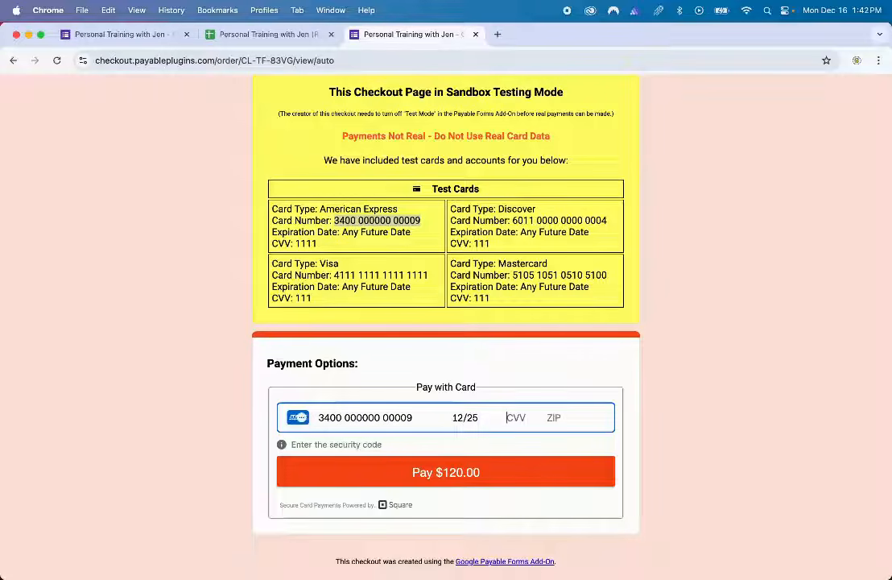
text(1246 )
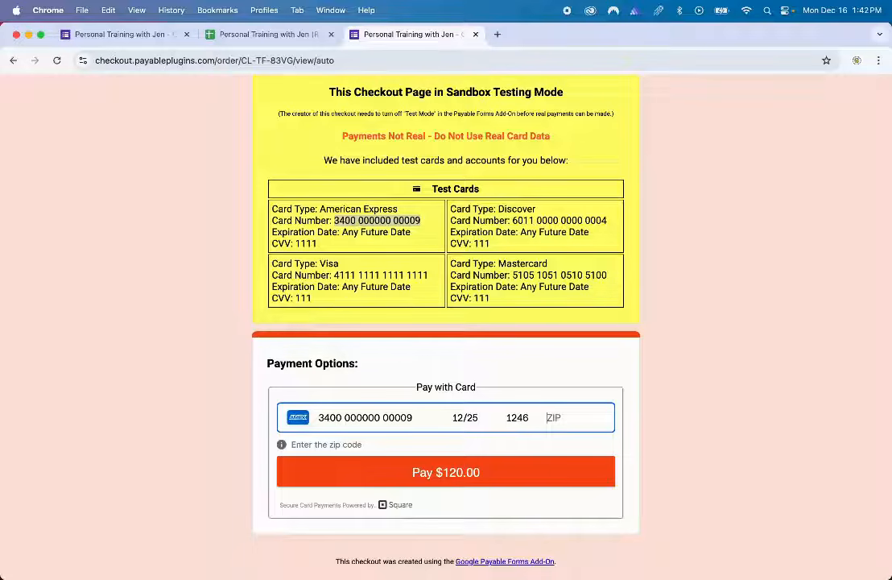
text(90210)
- Pay $120.00 for order CL-TF-83VG and check the payment details on the receipt
click(411, 476)
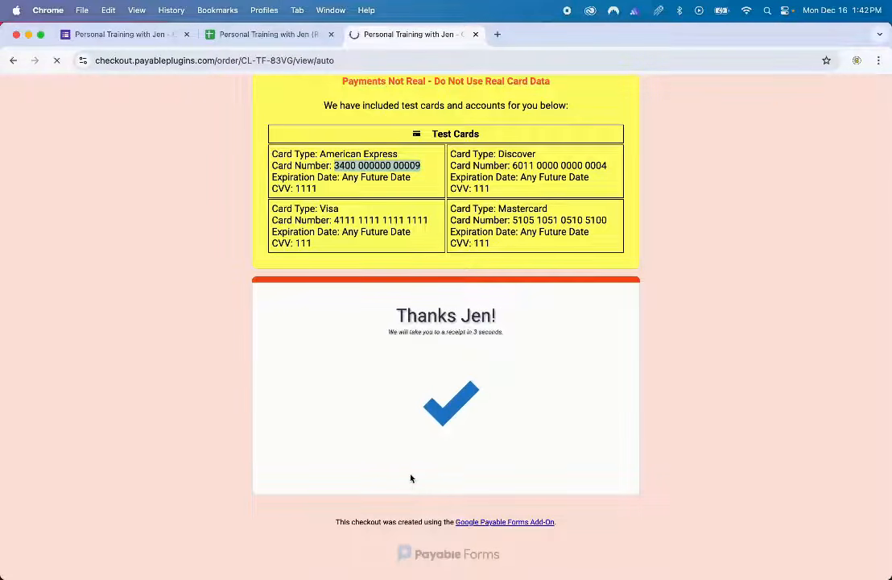
scroll(565, 371, up, 2)
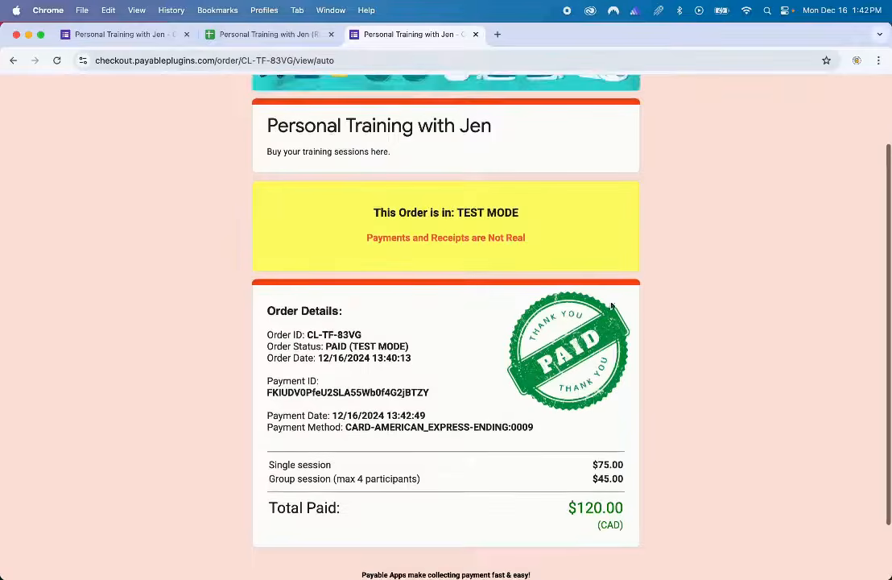
drag(551, 437, 264, 385)
click(260, 415)
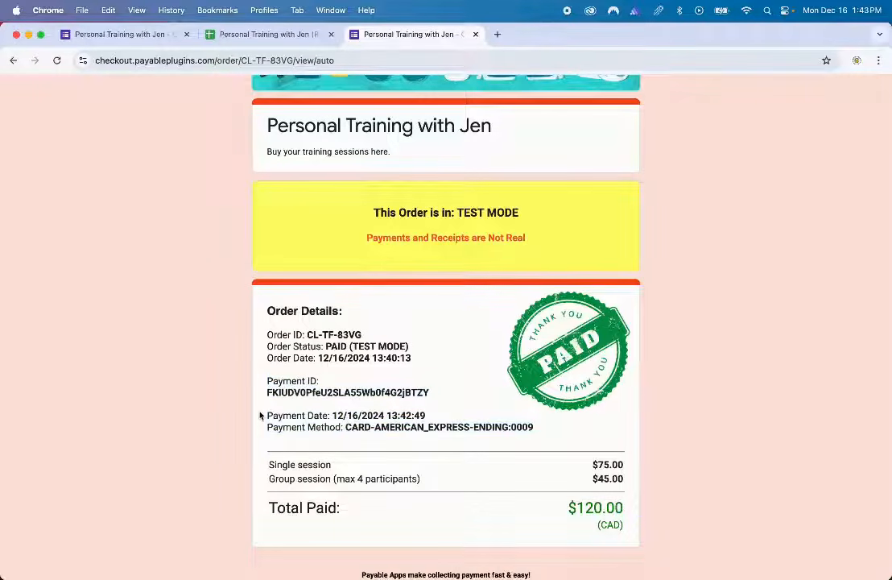
click(295, 37)
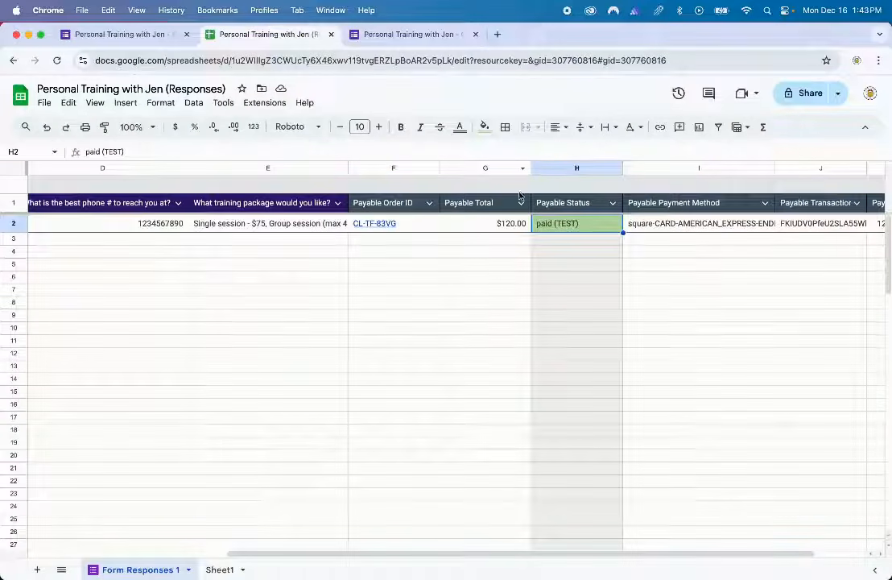
- Check the order row's paid (TEST) status, card method, transaction ID and last-updated time
click(553, 231)
scroll(553, 234, right, 2)
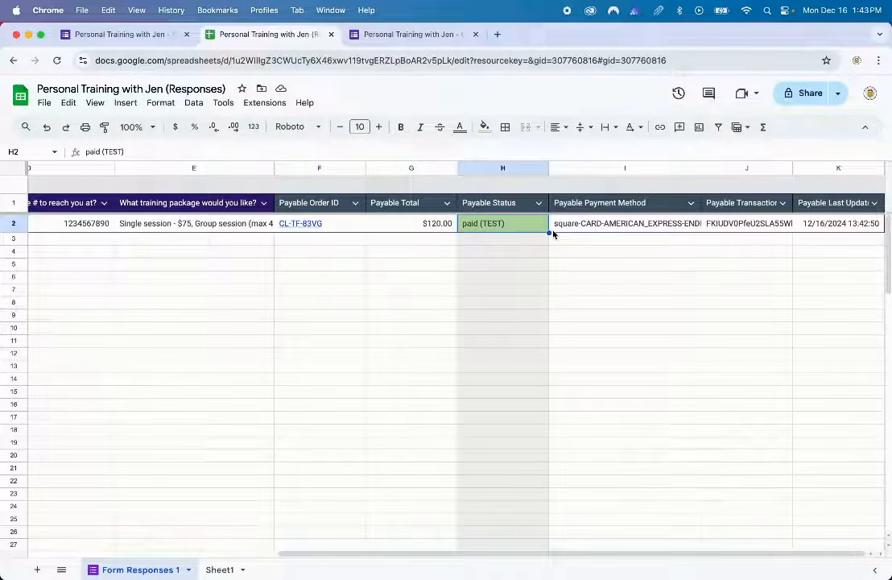
click(597, 230)
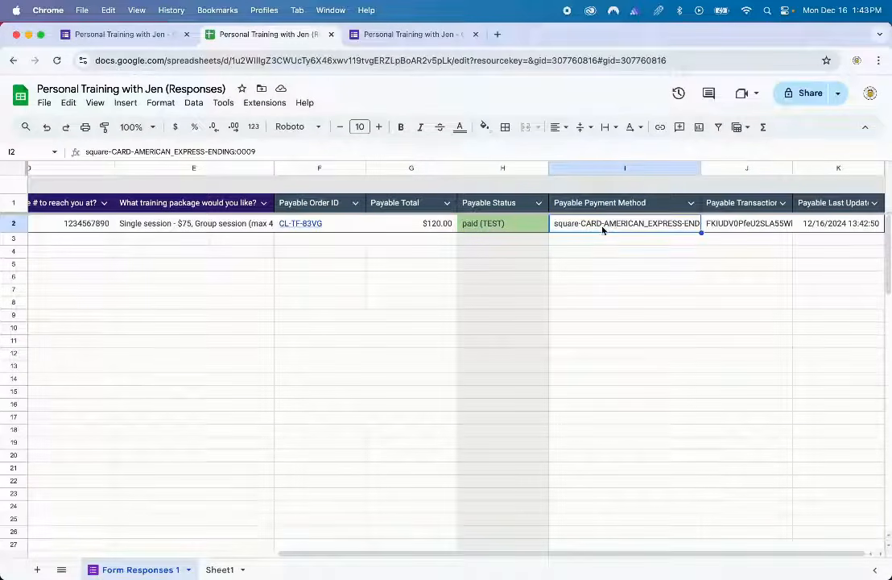
click(746, 225)
click(813, 226)
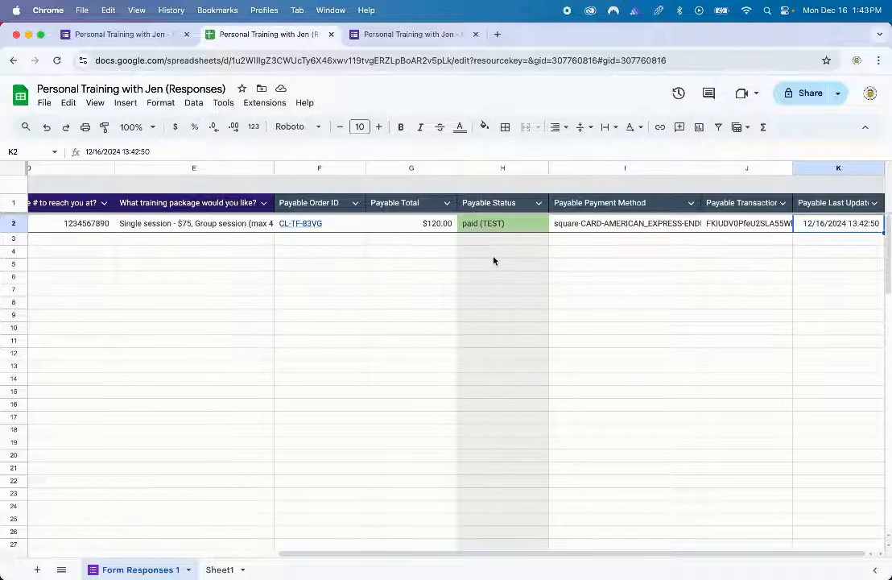
- Open the PAID (TEST MODE) receipt page from the F2 order ID link, then return to Sheets
scroll(493, 260, left, 3)
click(416, 229)
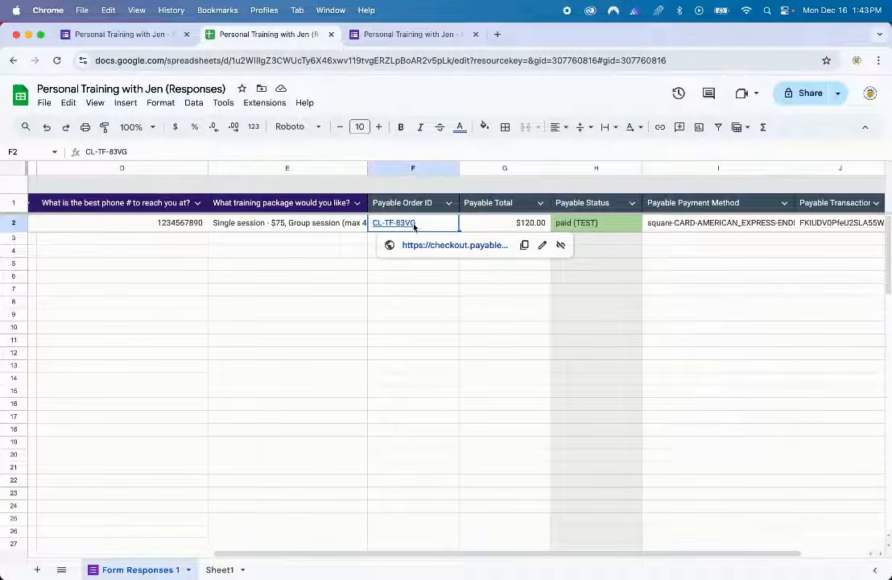
click(471, 247)
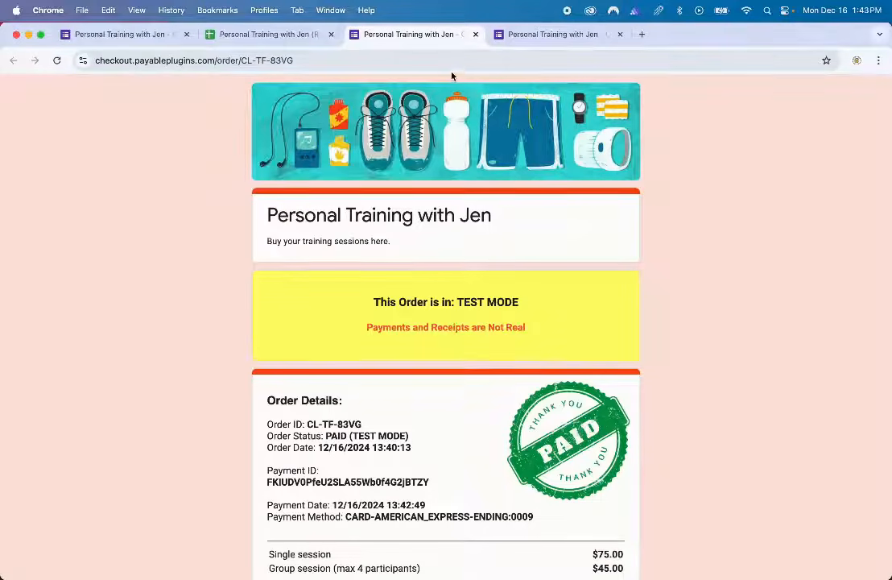
click(453, 63)
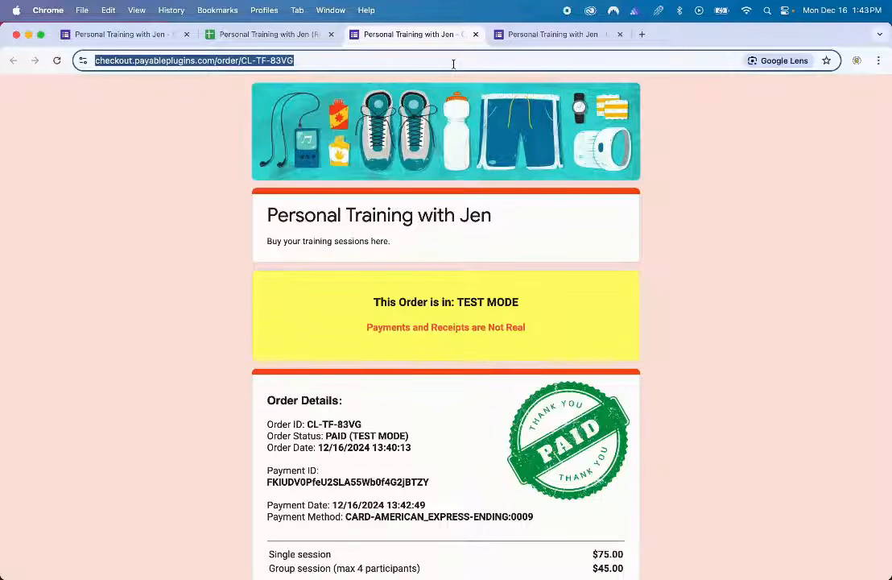
click(278, 37)
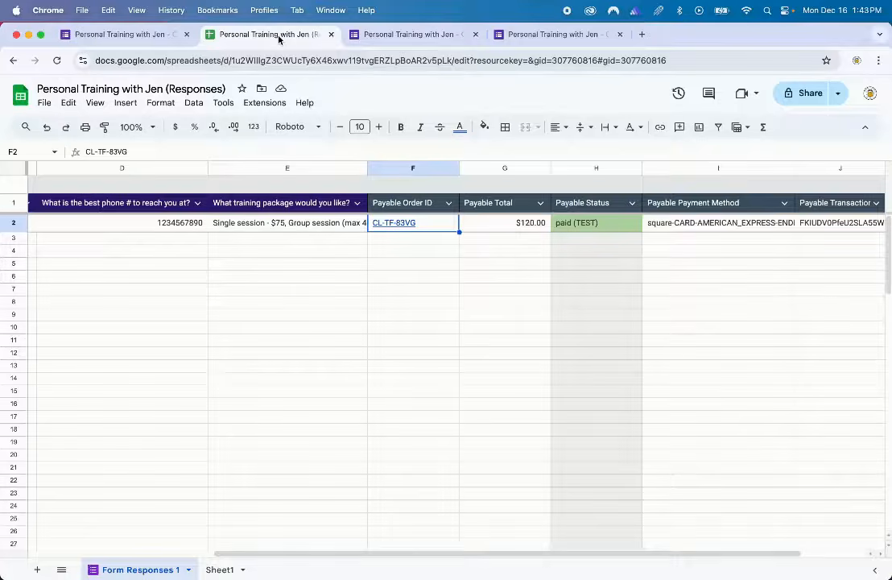
- Copy the form's shortened forms.gle responder link, then browse the Payable Google Forms playlist
click(158, 37)
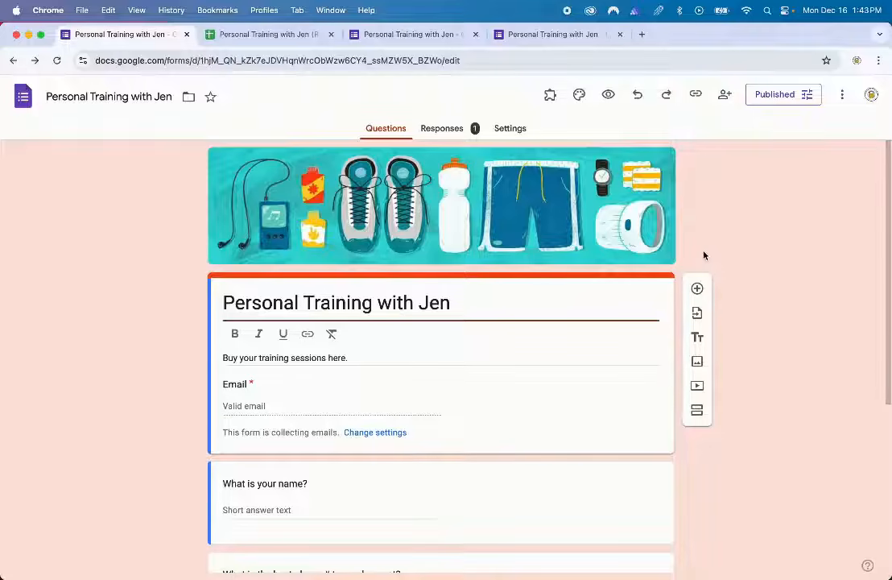
click(694, 97)
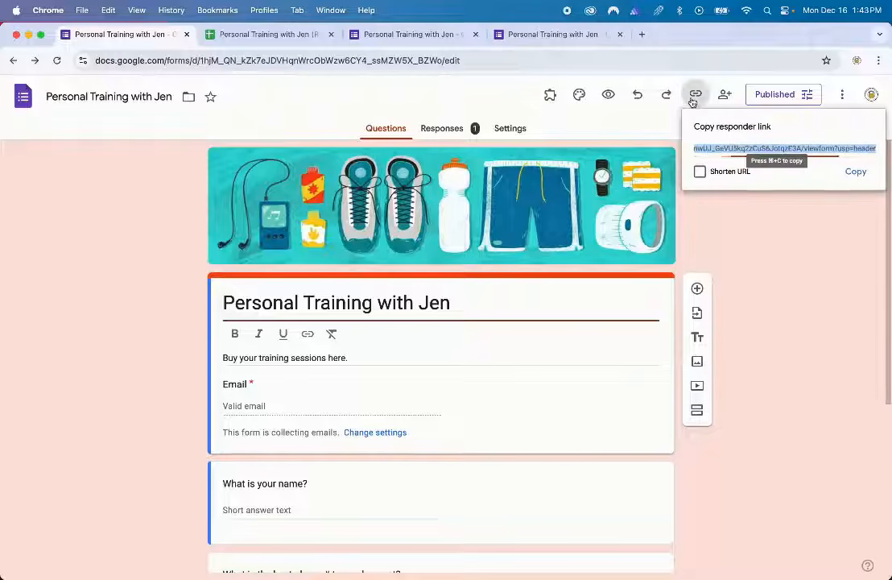
click(712, 178)
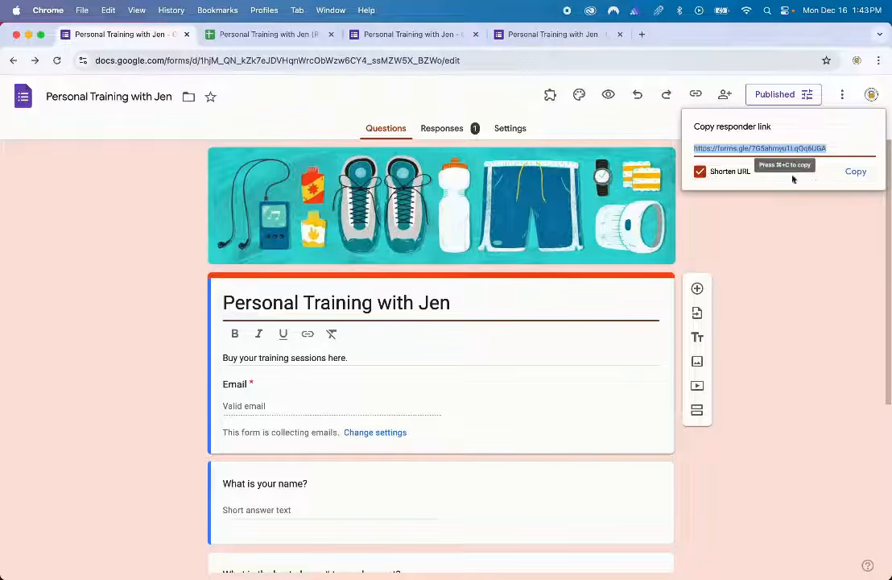
click(856, 172)
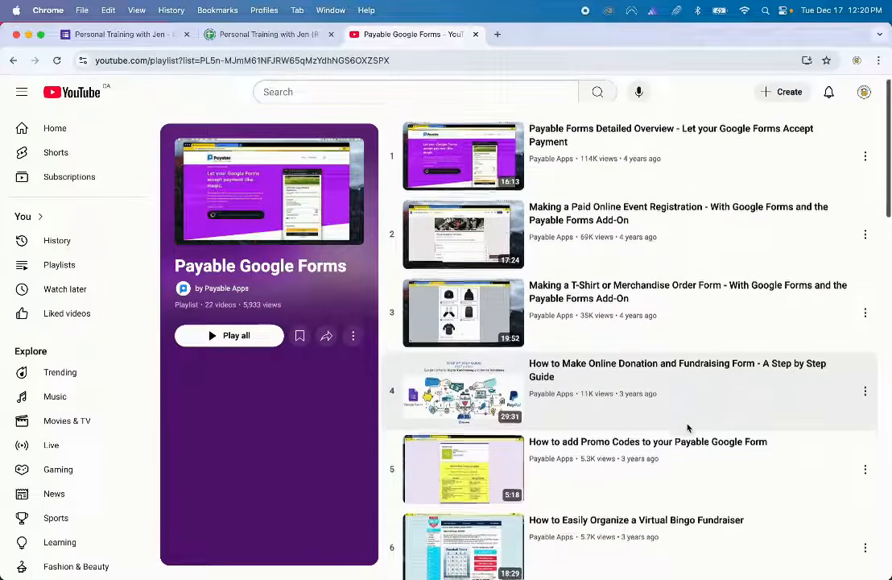
scroll(688, 428, down, 3)
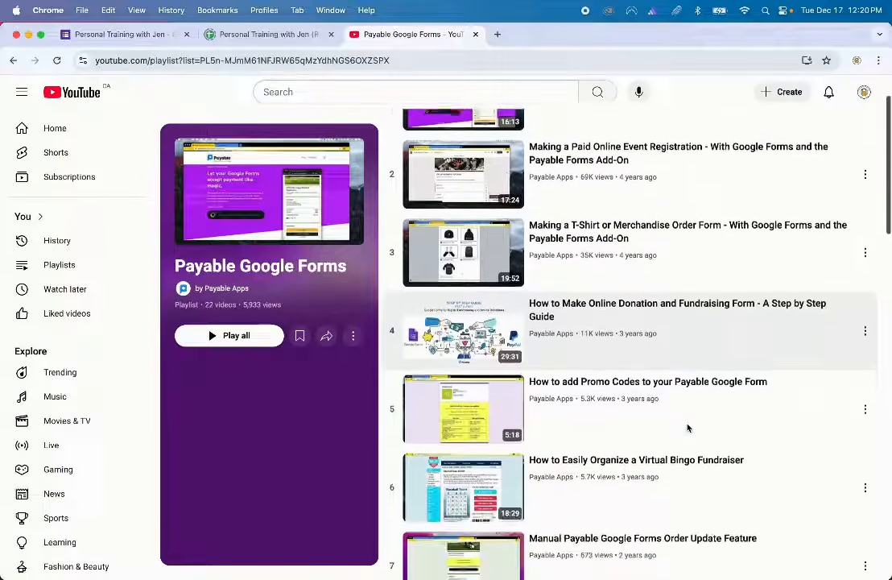
scroll(688, 427, down, 3)
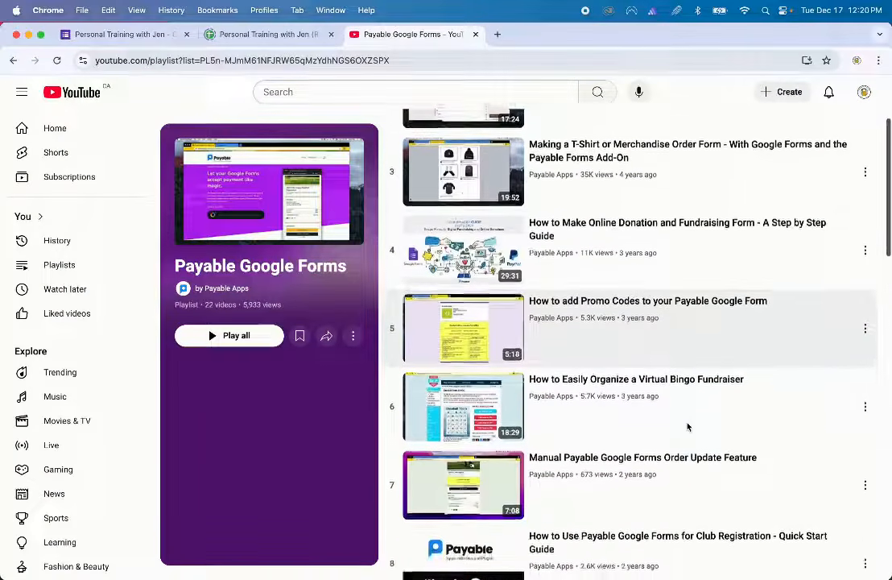
scroll(688, 428, down, 3)
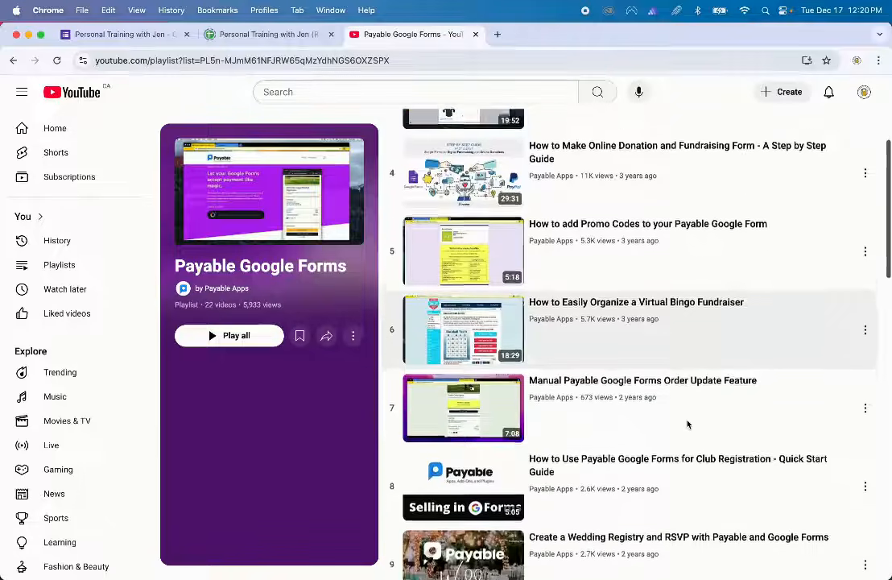